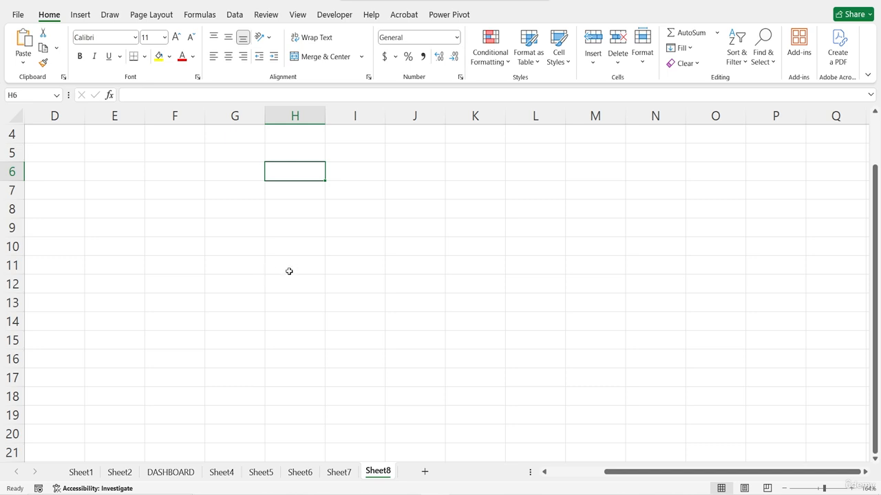
Enter the column headers STUDENT, SUB and GRADE in cells F6 to H6.
click(186, 175)
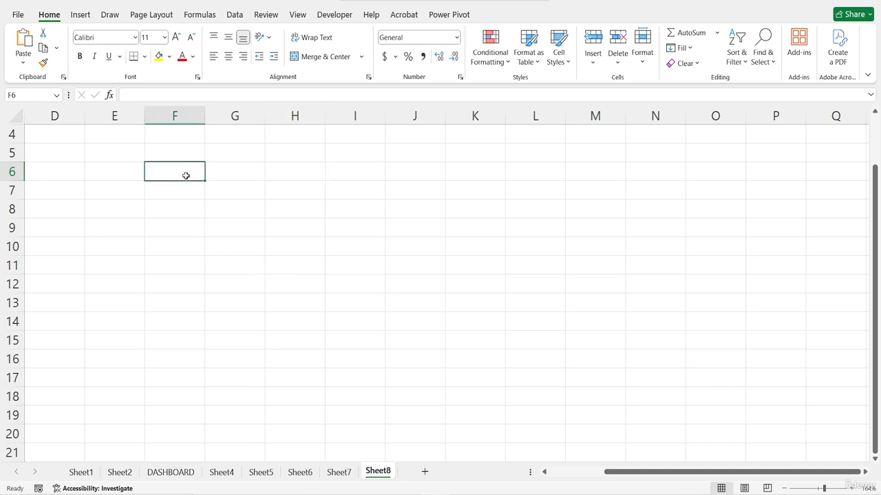
text(STUDENT)
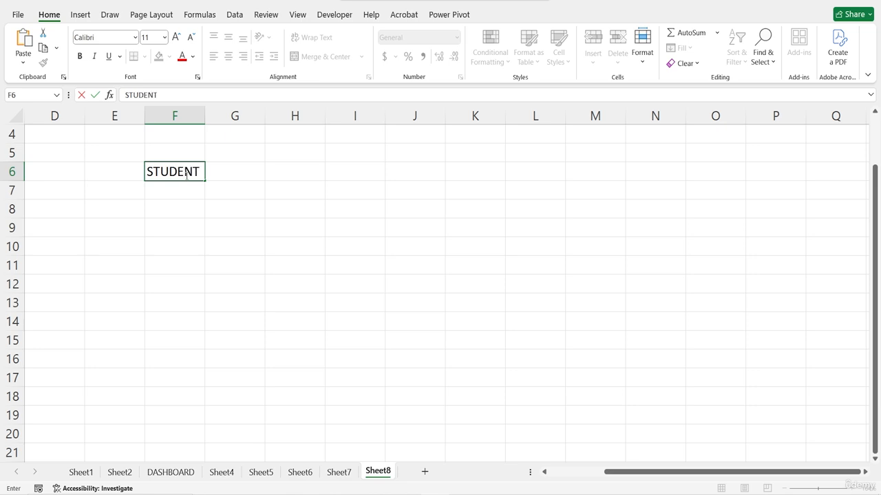
key(Tab)
text(SUB)
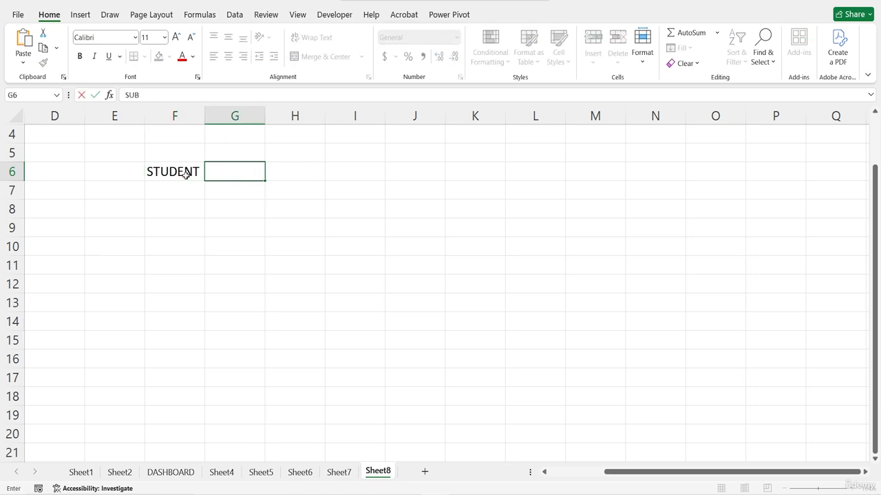
key(Tab)
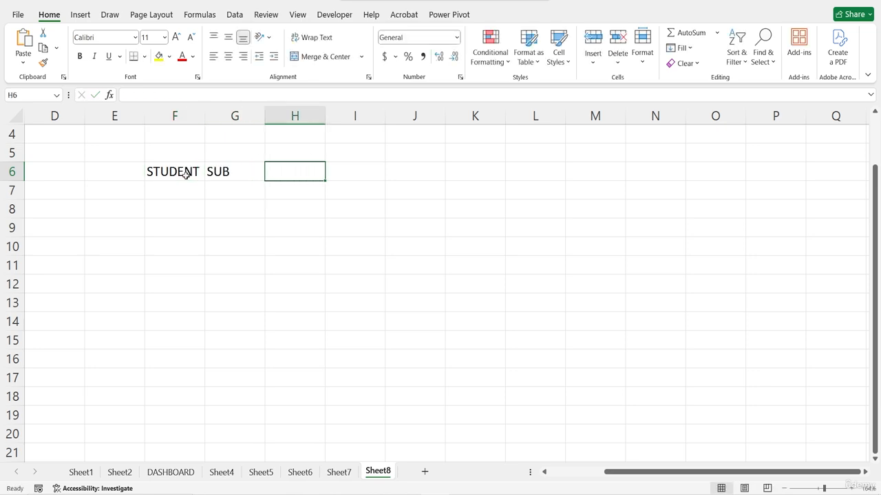
text(GRADE)
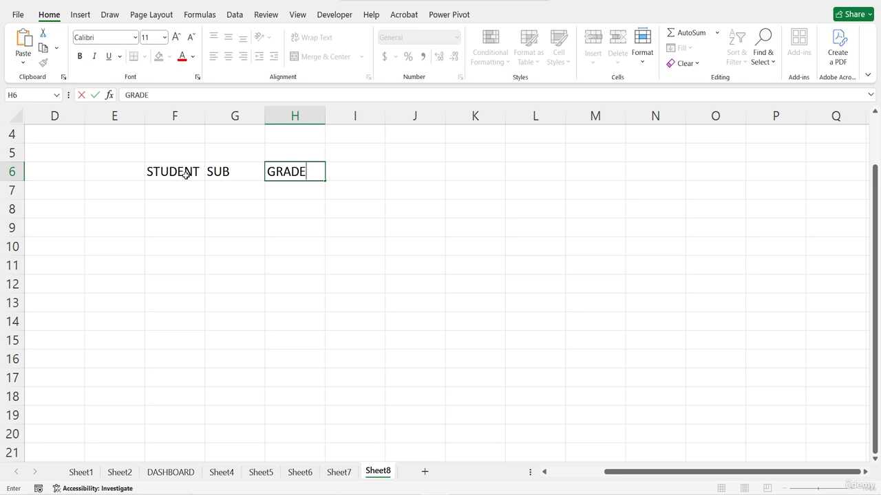
key(Return)
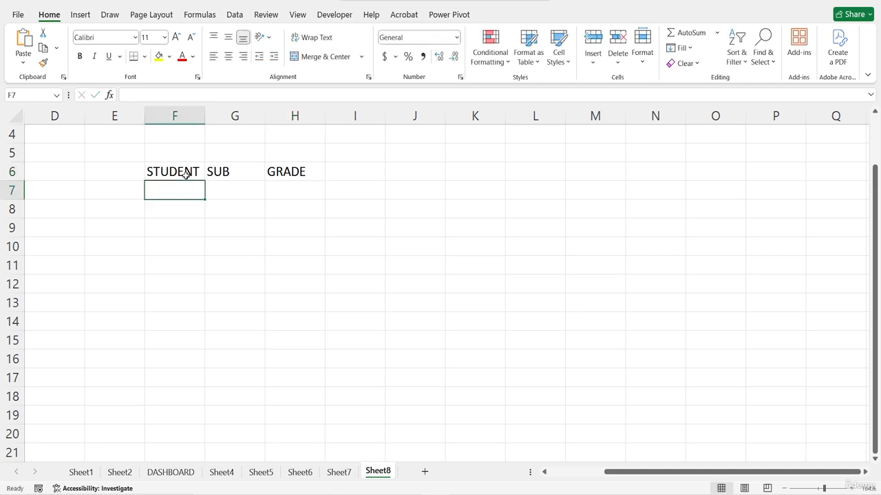
Fill cells F7 to F11 of the STUDENT column with five students' first names in capitals.
text(ALICE)
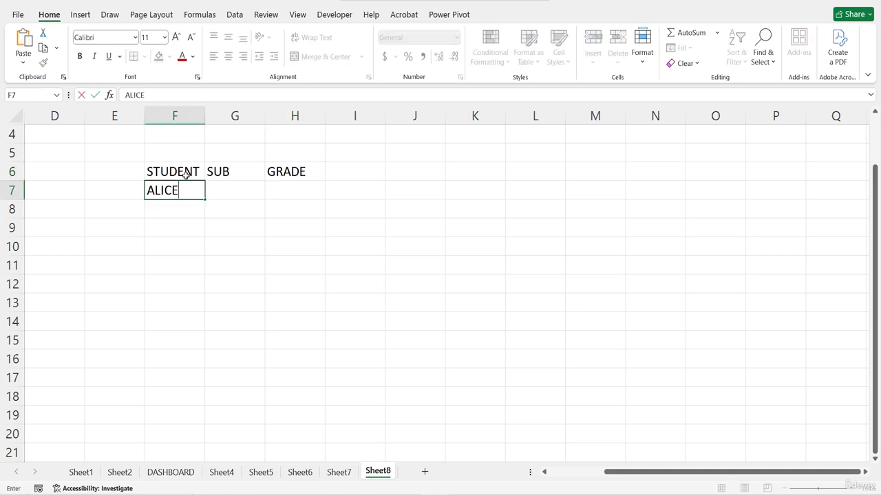
key(Return)
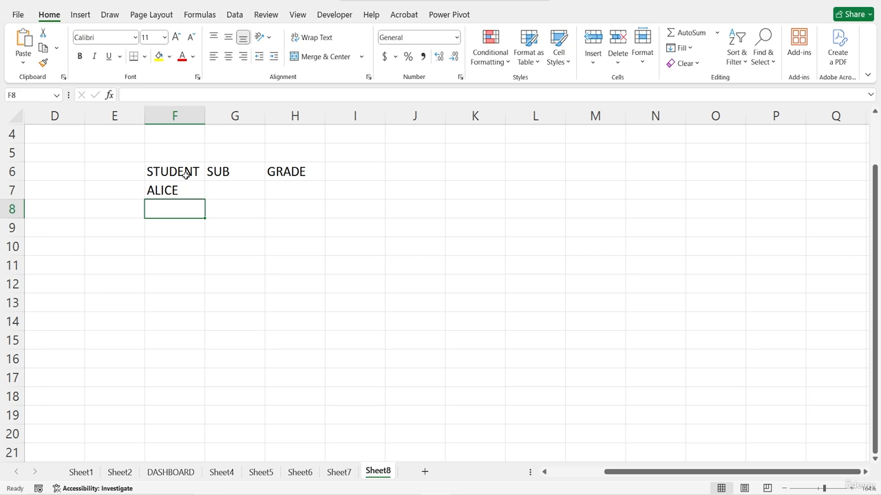
text(BOB)
key(Return)
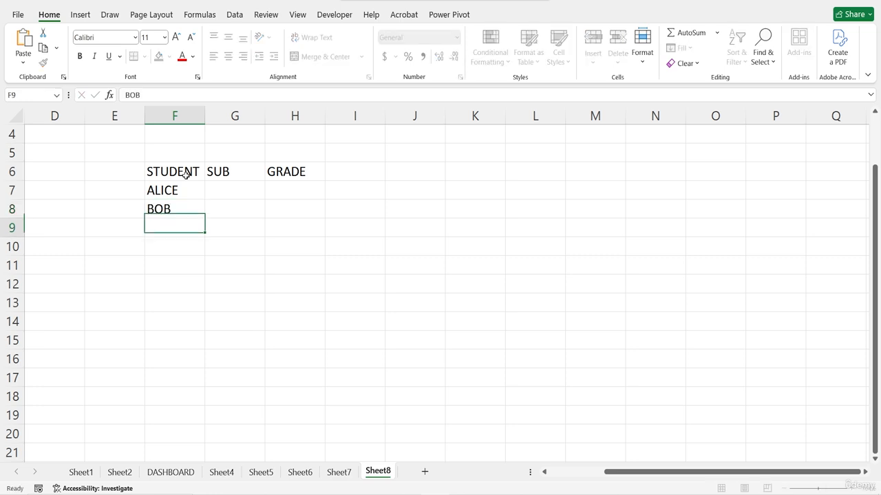
text(CHARLIE)
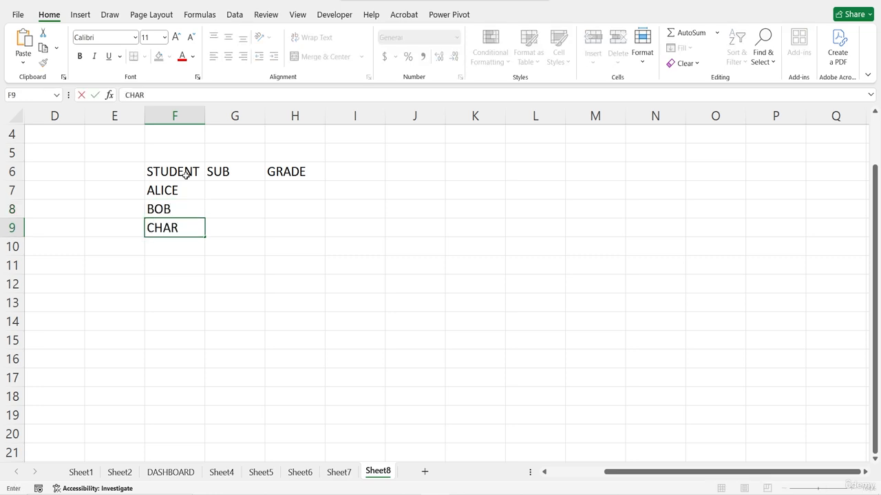
key(Return)
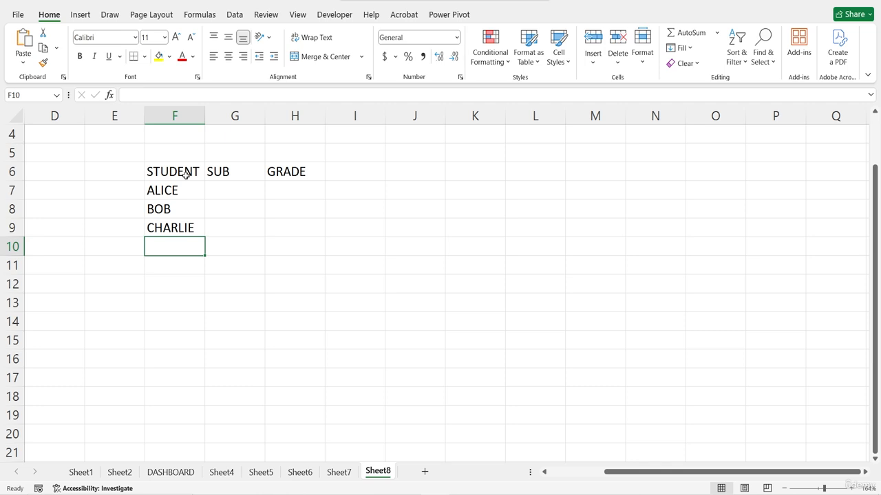
text(DAVID)
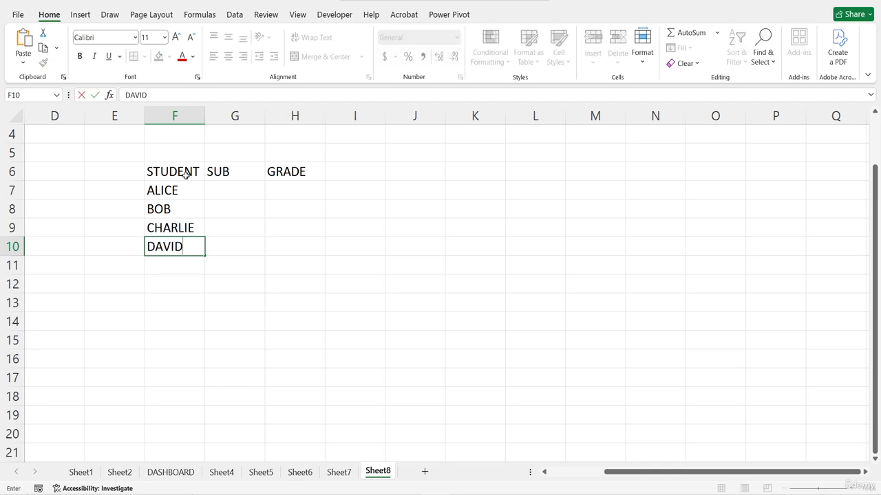
key(Return)
text(PETER)
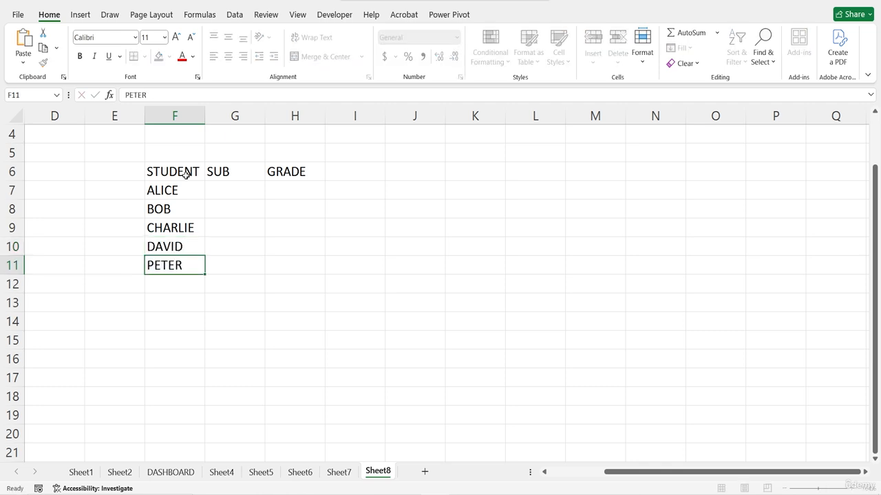
key(Return)
Fill the SUB column from G7 to G11 with MATH, SCIENCE, ENG, HISTORY and CHEMISTRY.
click(233, 197)
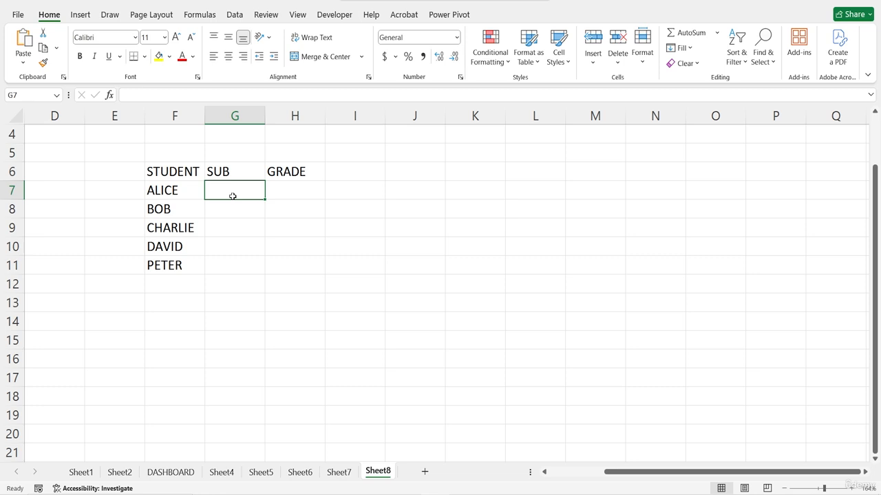
text(MATH)
key(Return)
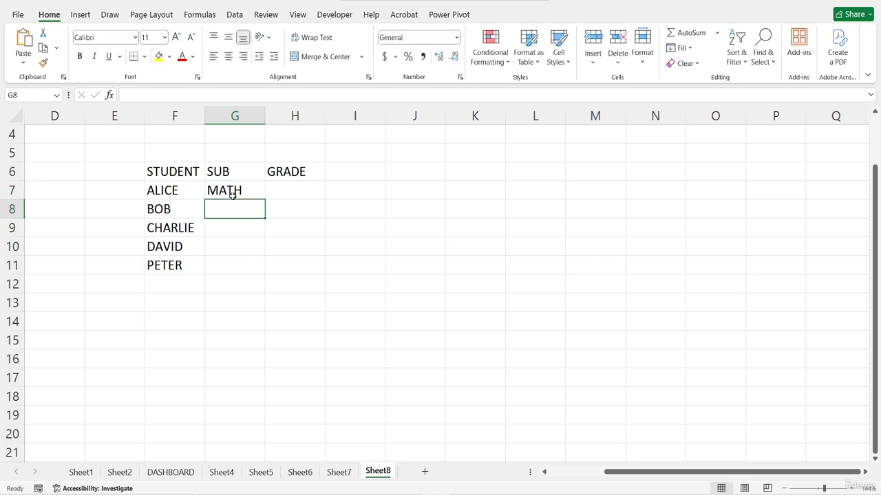
text(SCI)
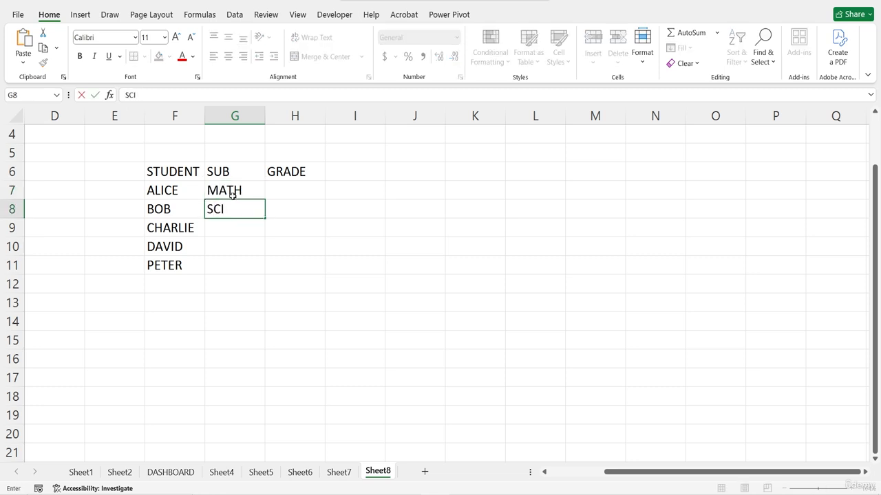
text(ENCE)
key(Return)
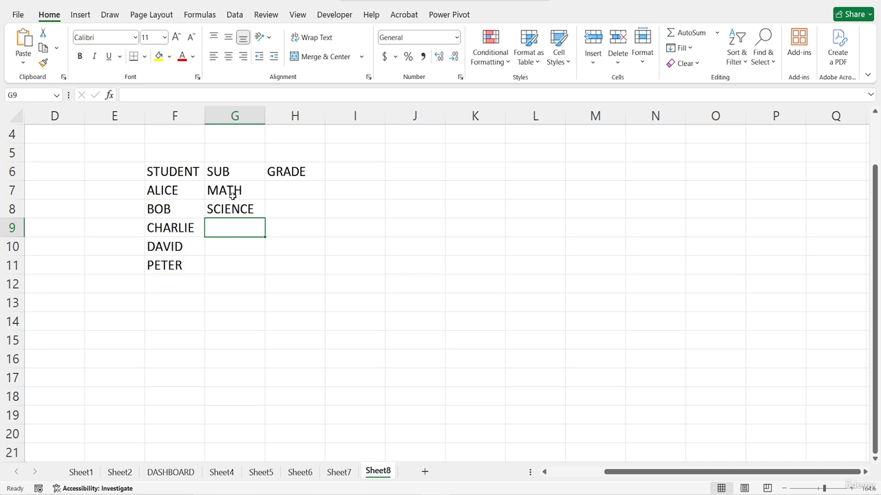
text(ENG)
key(Return)
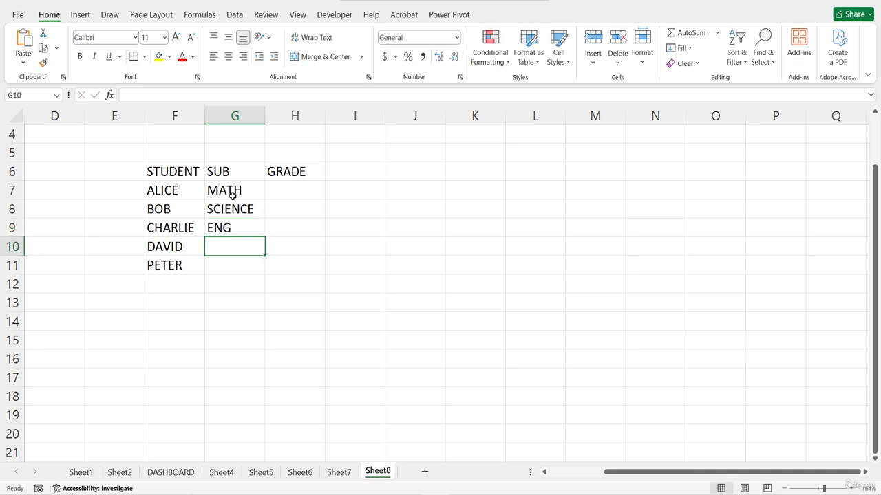
text(HISTORY)
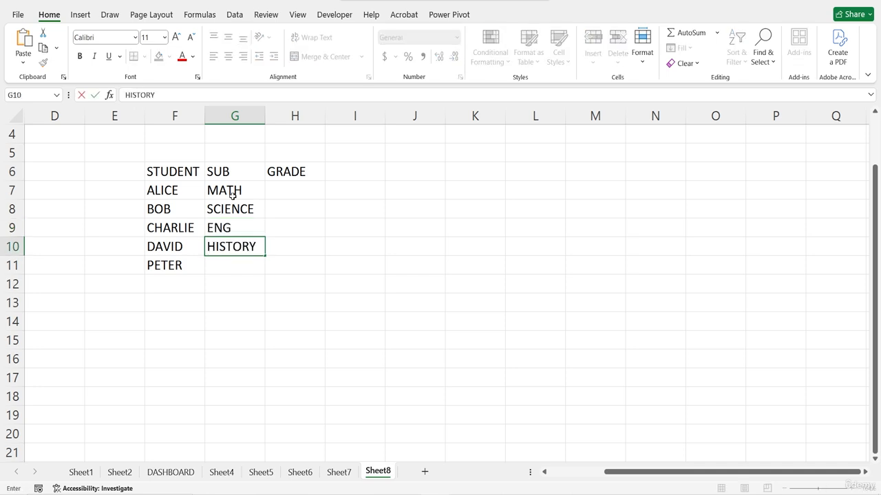
key(Return)
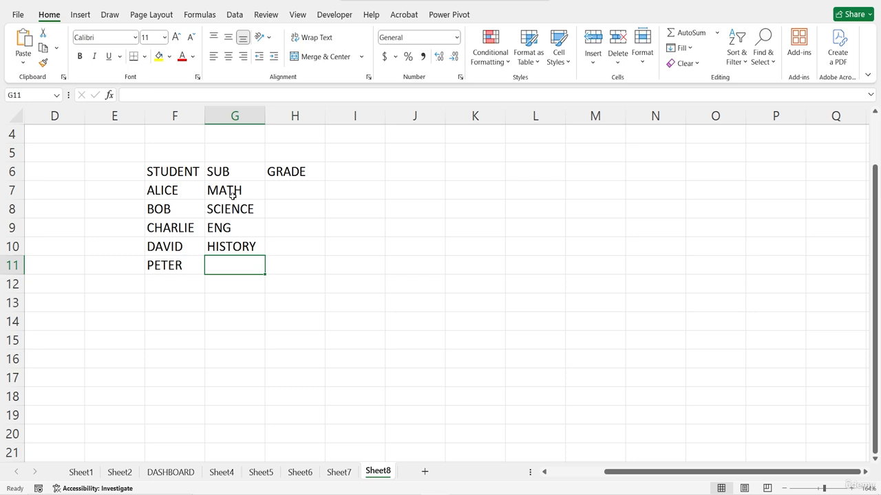
text(CHEMI)
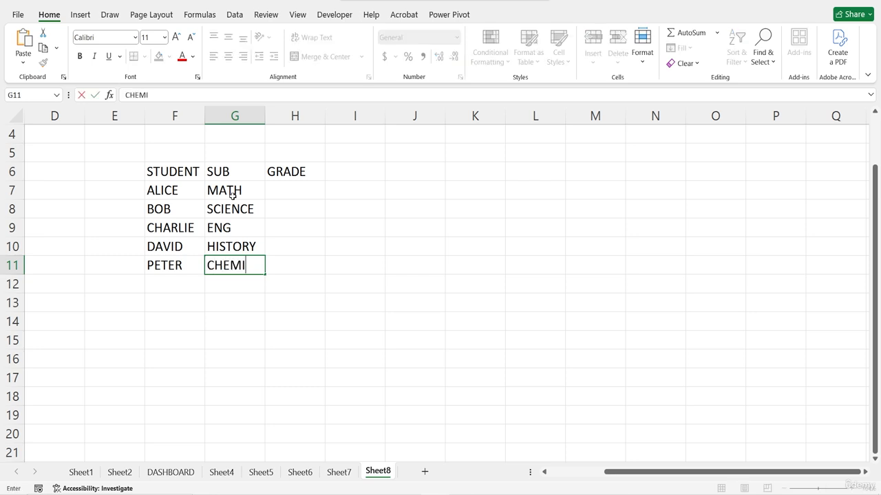
text(STRY)
key(Return)
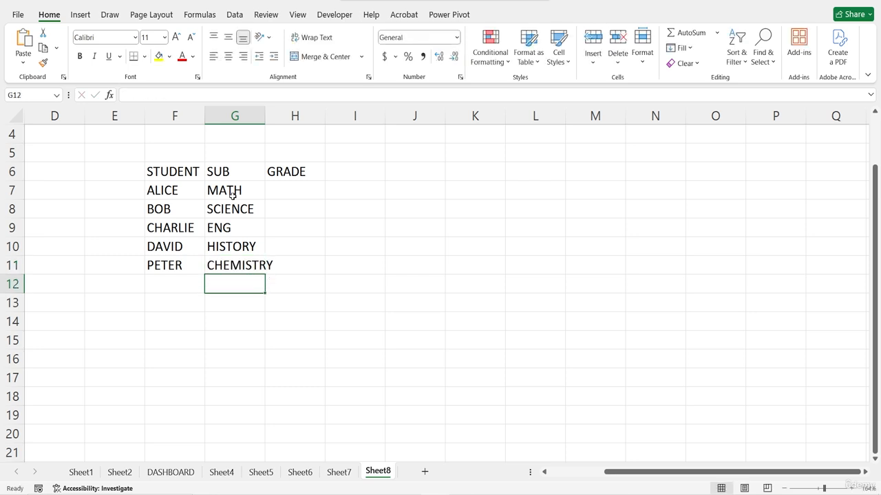
Fill the GRADE column from H7 to H11 with B, A, C, B and A.
click(308, 197)
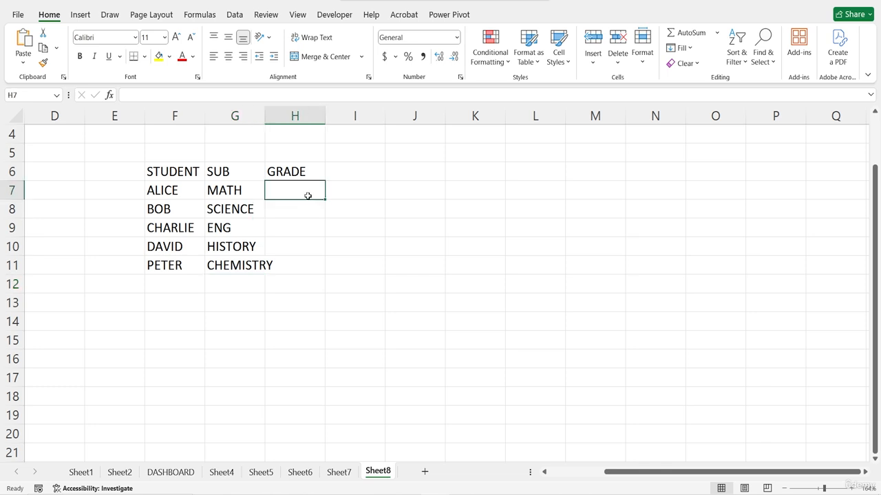
text(B)
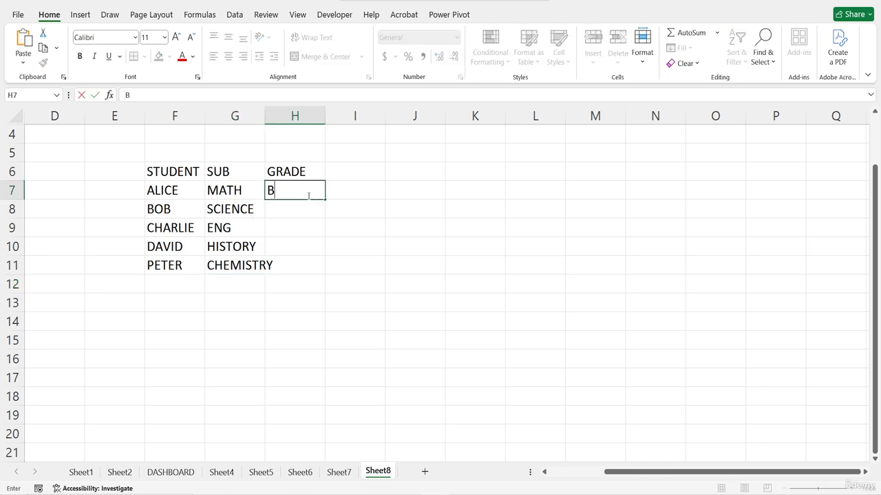
key(Return)
text(A)
key(Return)
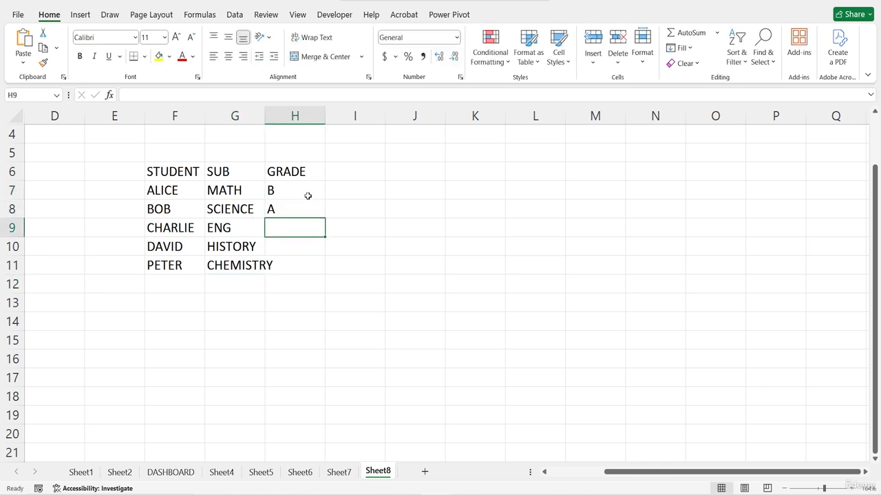
text(C)
key(Return)
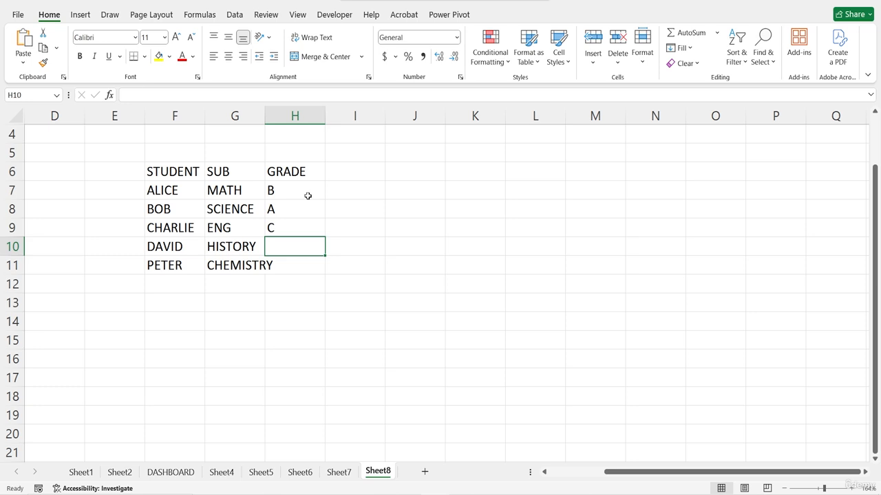
text(B)
key(Return)
text(A)
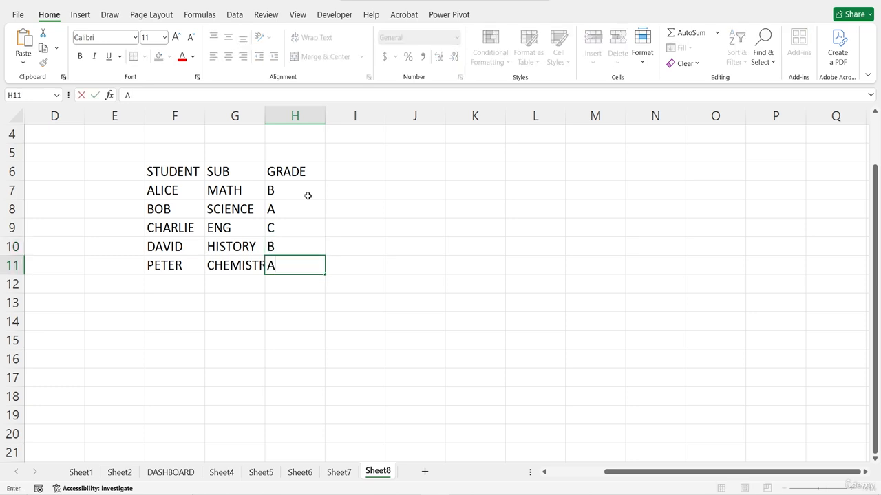
key(Return)
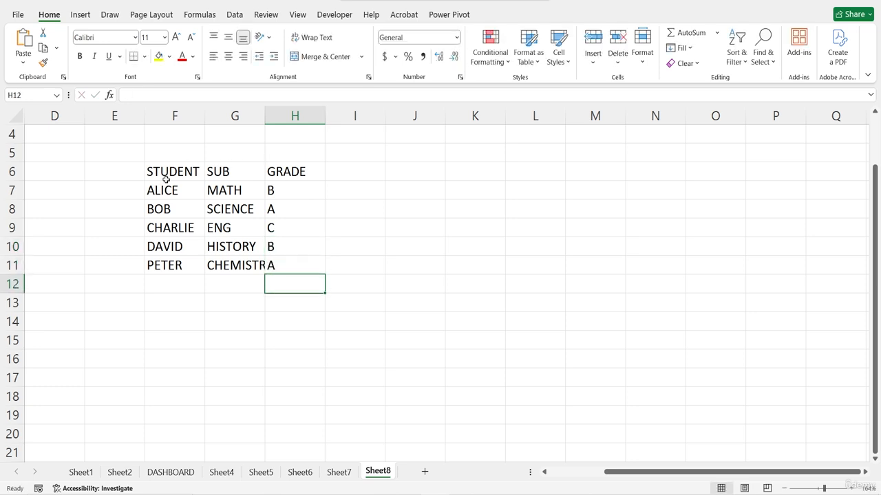
Convert the range F6:H11 into a table that uses its first row as headers.
drag(165, 170, 287, 258)
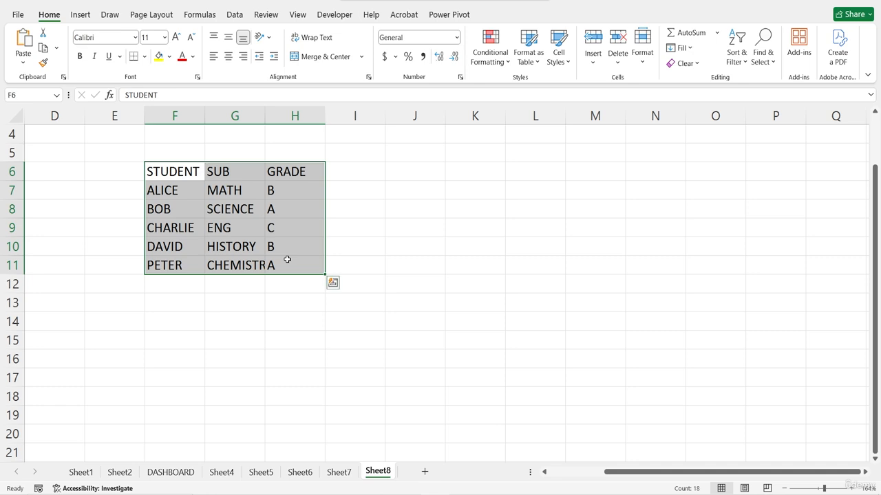
key(ctrl+c)
key(ctrl+t)
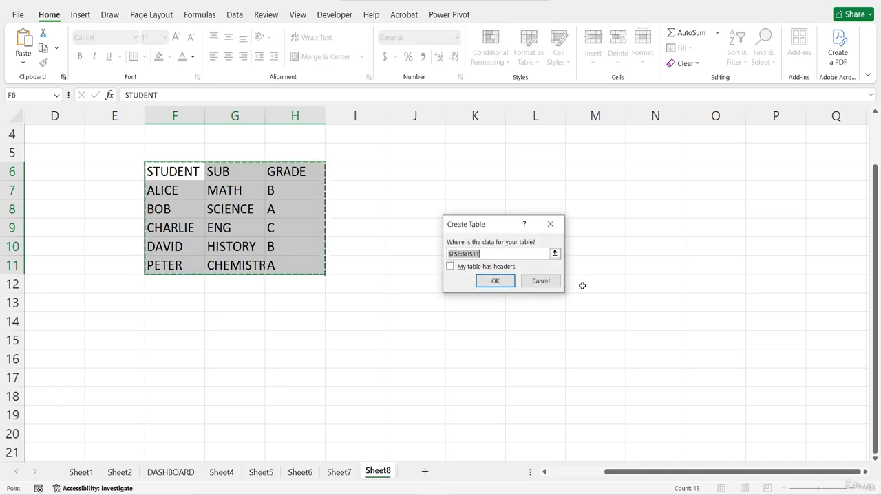
click(454, 266)
click(490, 281)
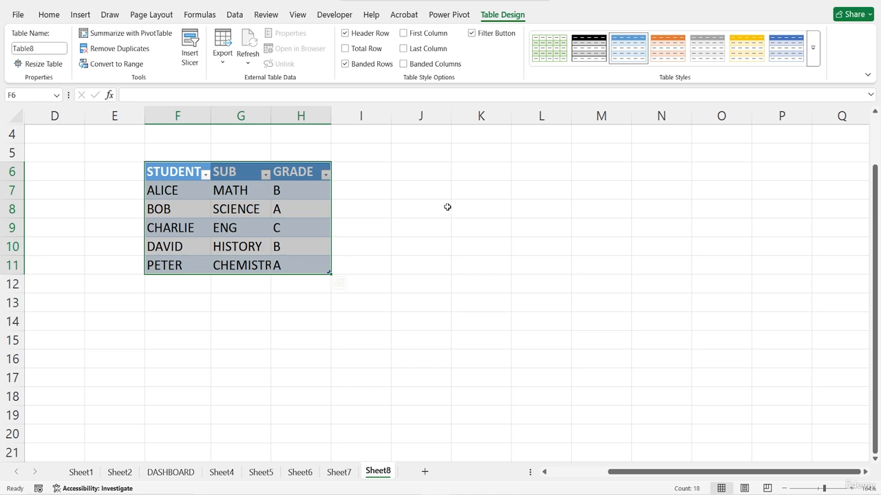
Enter the label VLOOKUP in cell J6, beside the student table.
click(419, 172)
text(V)
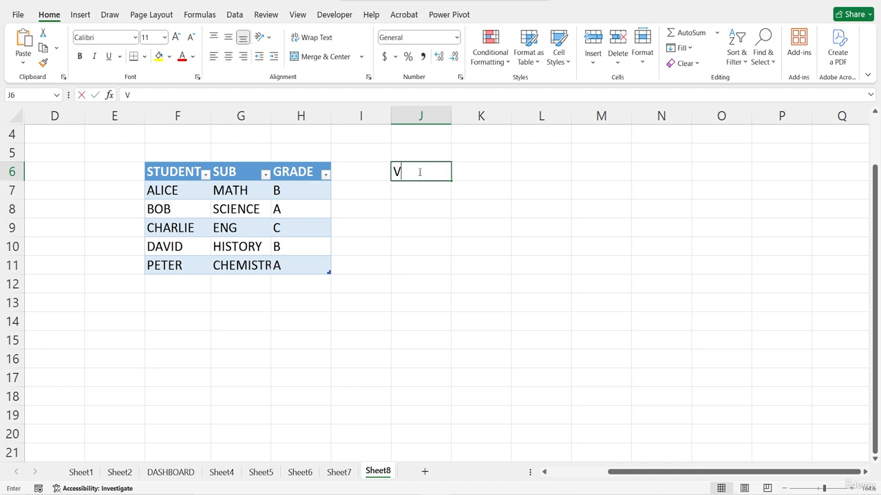
text(LOOKUP)
key(Return)
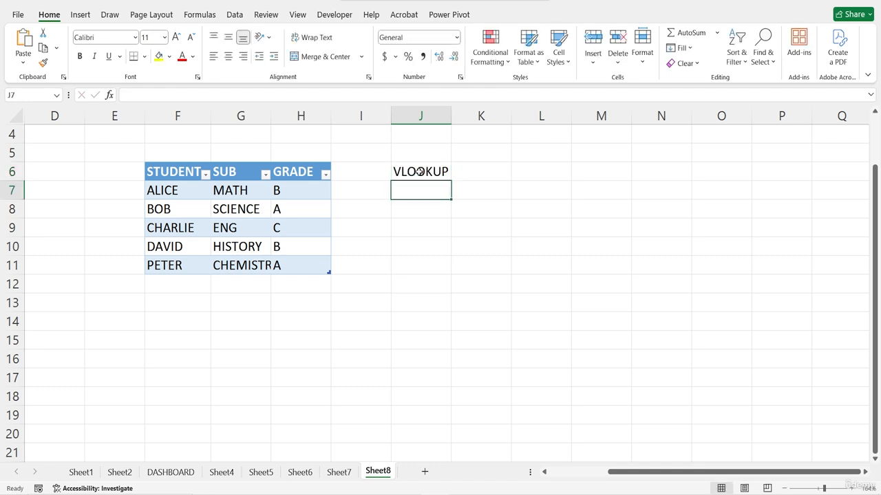
Begin a VLOOKUP formula in J7 with F7 as the lookup value and the table data F7:H11 as the table array.
text(=)
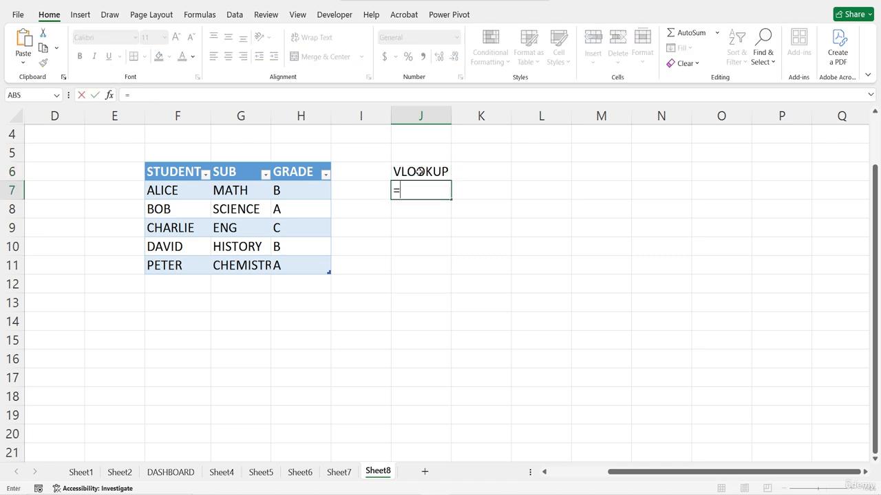
text(V)
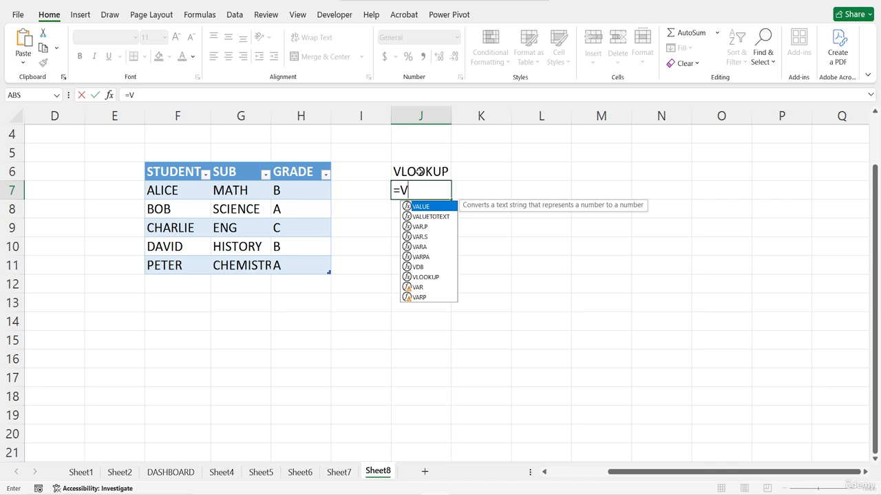
text(LOOK)
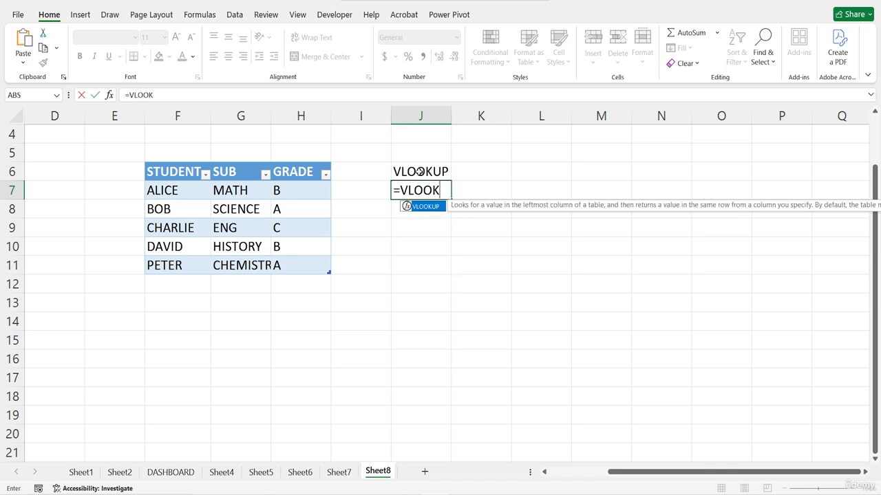
double_click(432, 206)
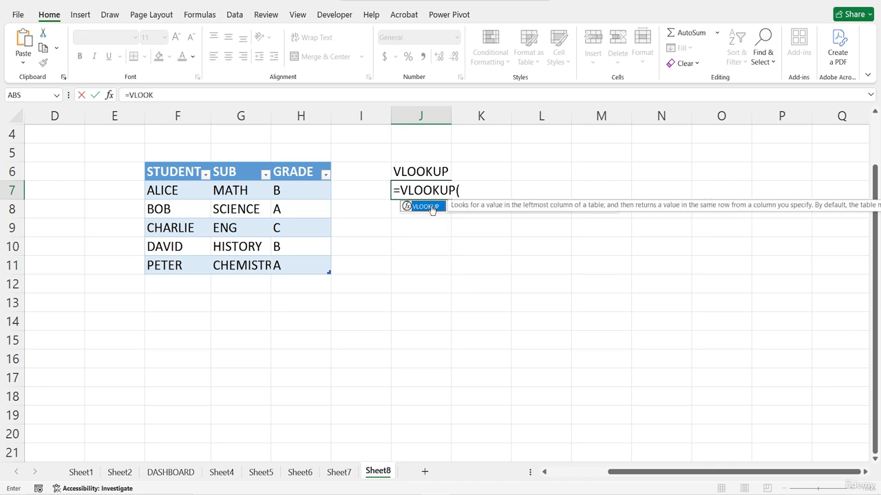
click(109, 95)
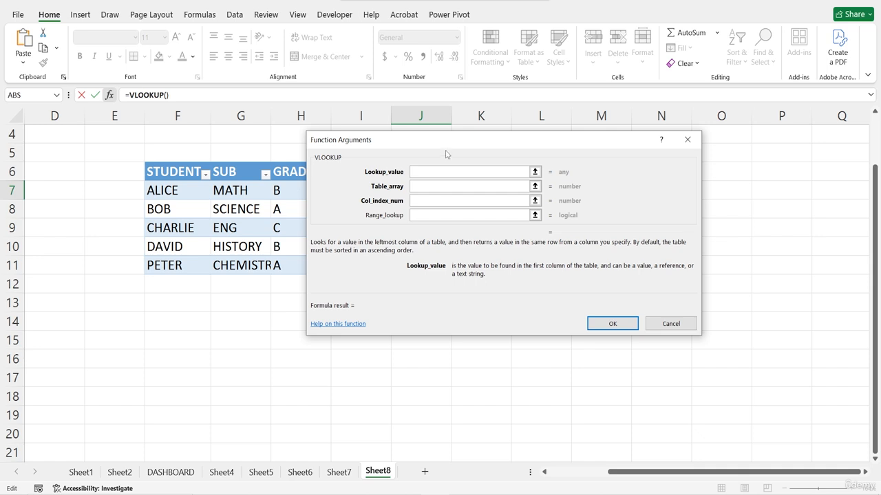
drag(444, 144, 484, 136)
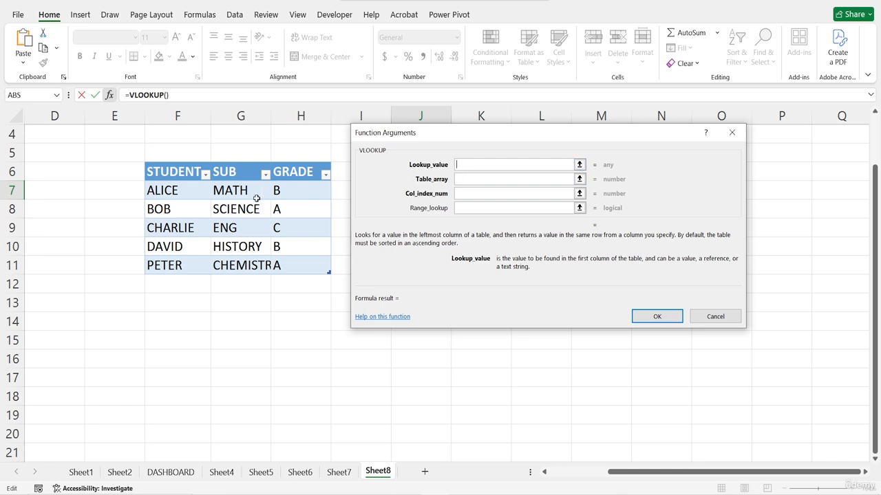
click(177, 190)
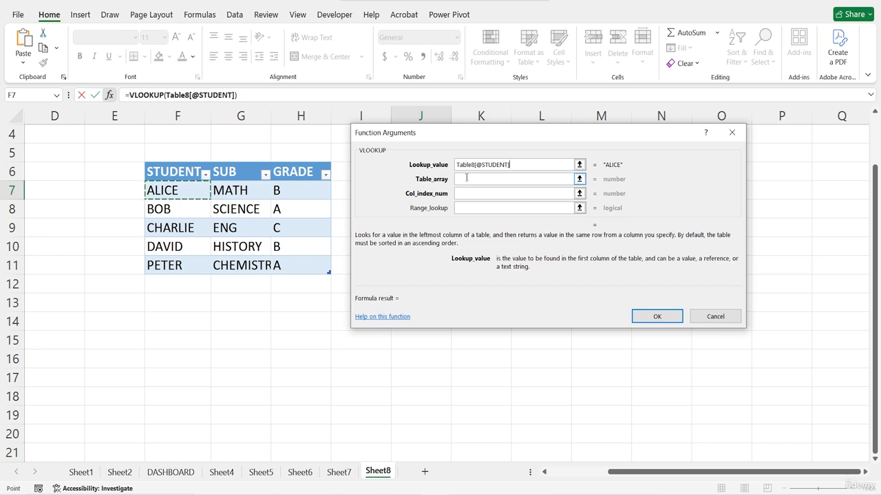
click(467, 179)
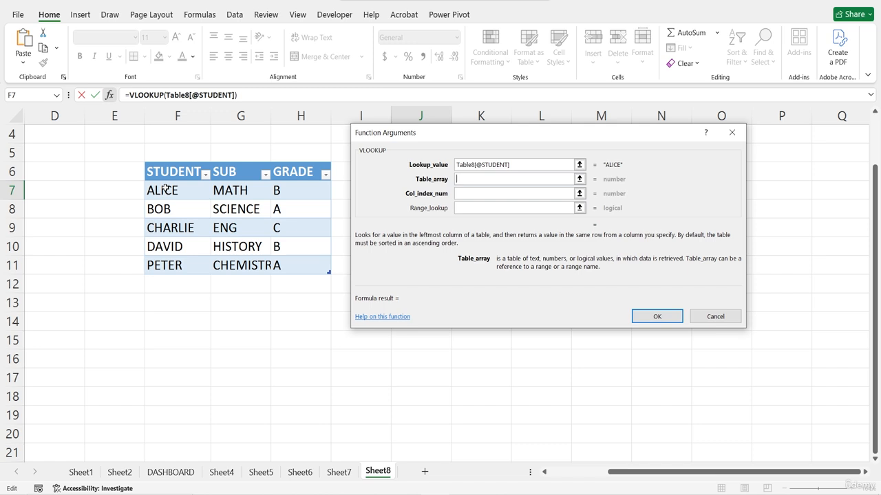
drag(165, 189, 308, 266)
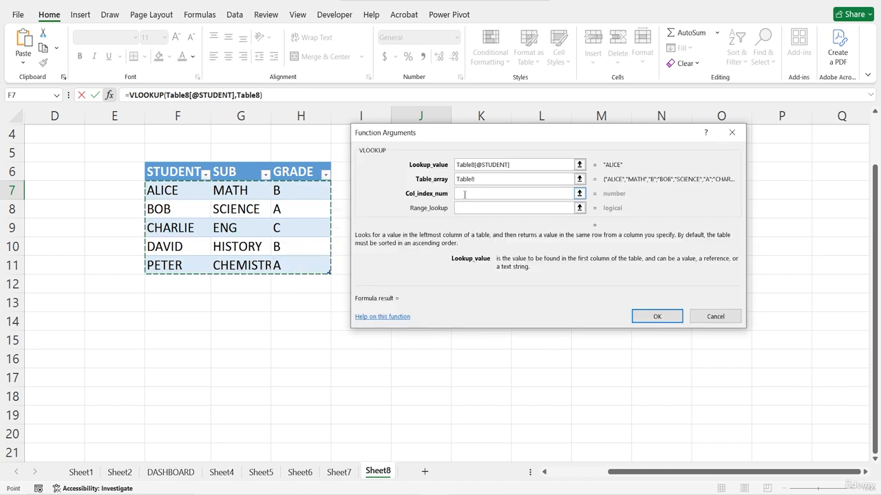
Set the VLOOKUP's column index to 3 and range lookup to FALSE, and fill the formula down to J11.
click(464, 195)
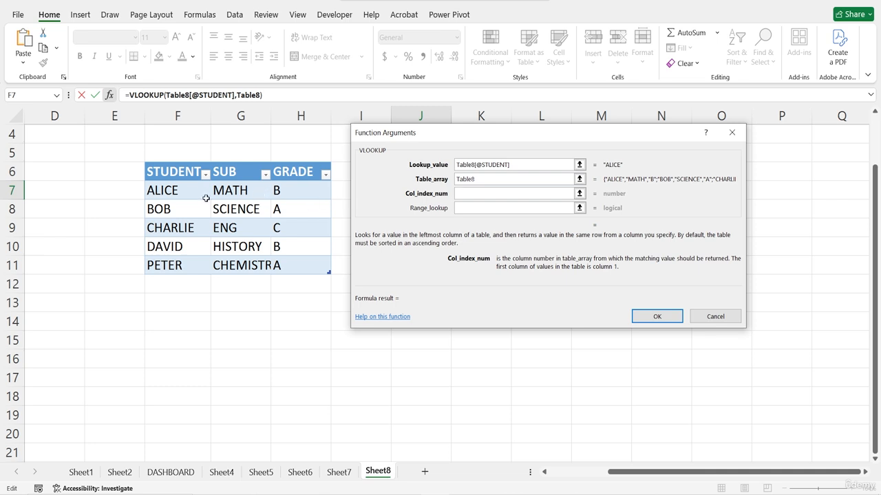
text(3)
click(470, 207)
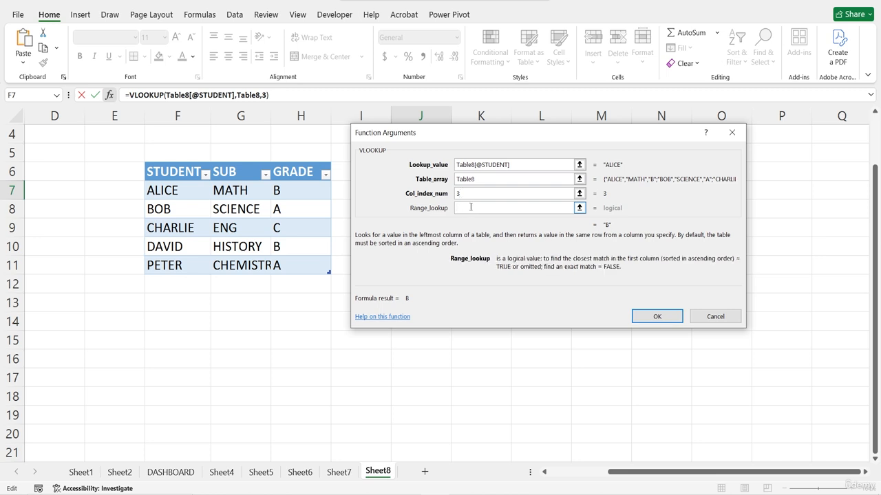
text(FALSE)
click(646, 314)
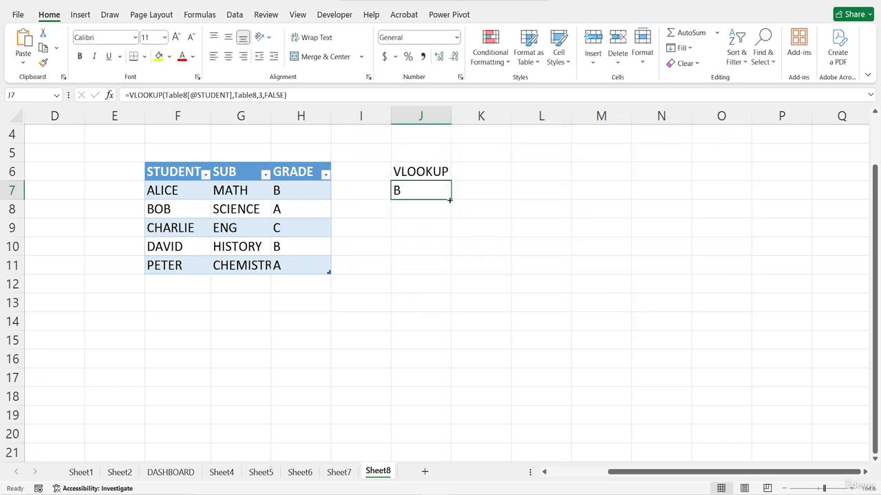
drag(450, 200, 443, 268)
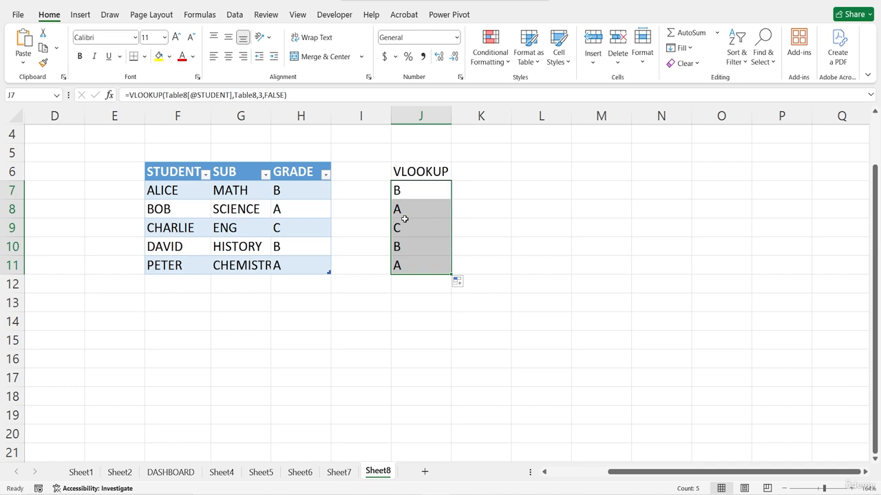
Enter the label HLOOKUP in cell L6.
click(528, 167)
text(HLO)
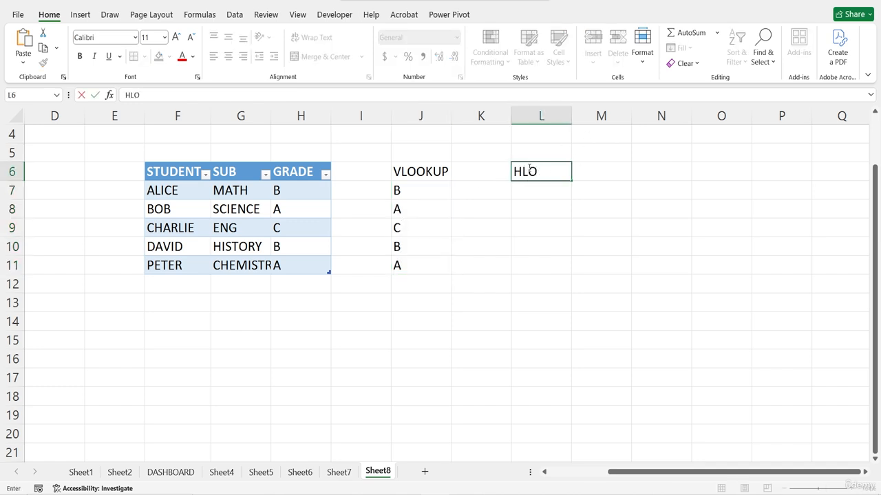
text(OKUP)
key(Return)
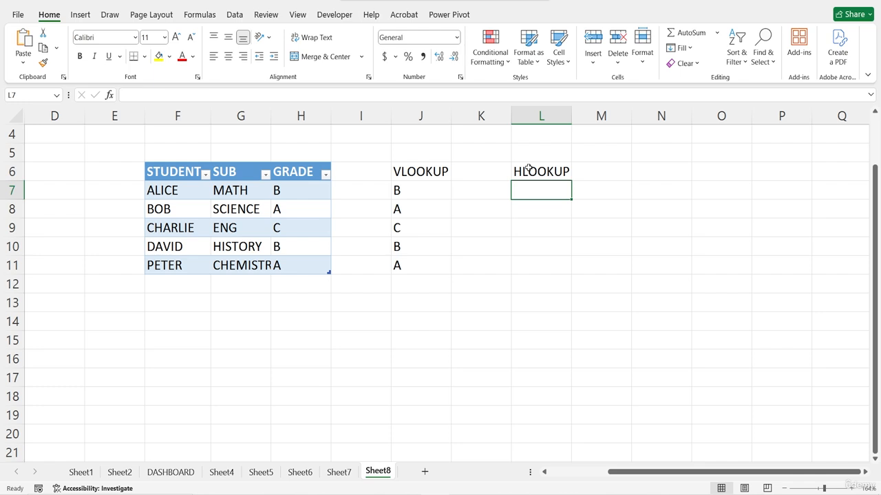
Begin an HLOOKUP formula in L7 with G8 as the lookup value and the whole table F6:H11, headers included, as the table array.
text(=H)
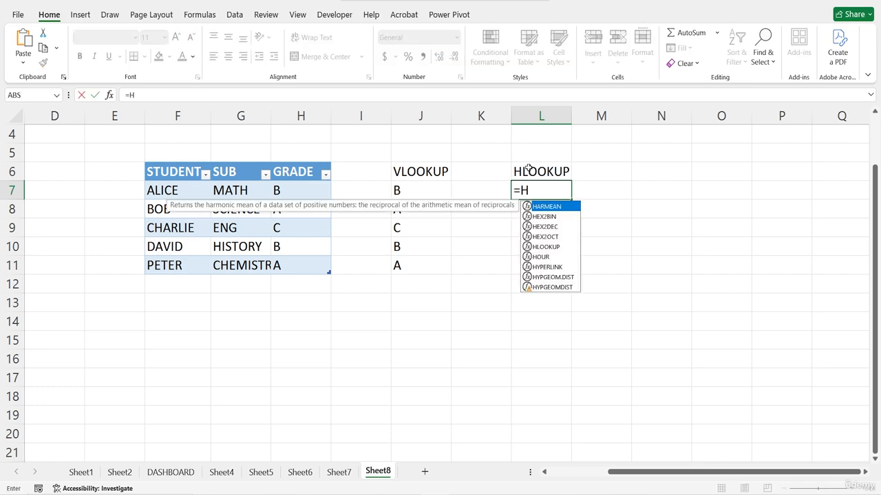
text(LOOKUP)
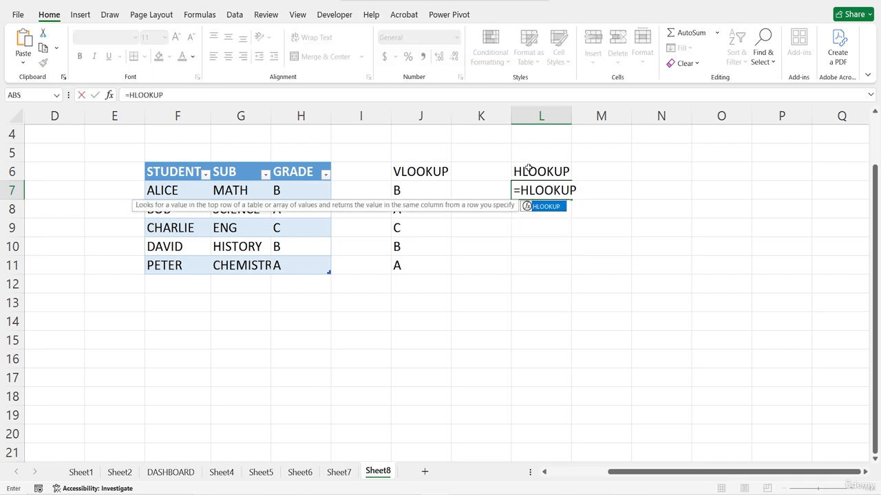
text(()
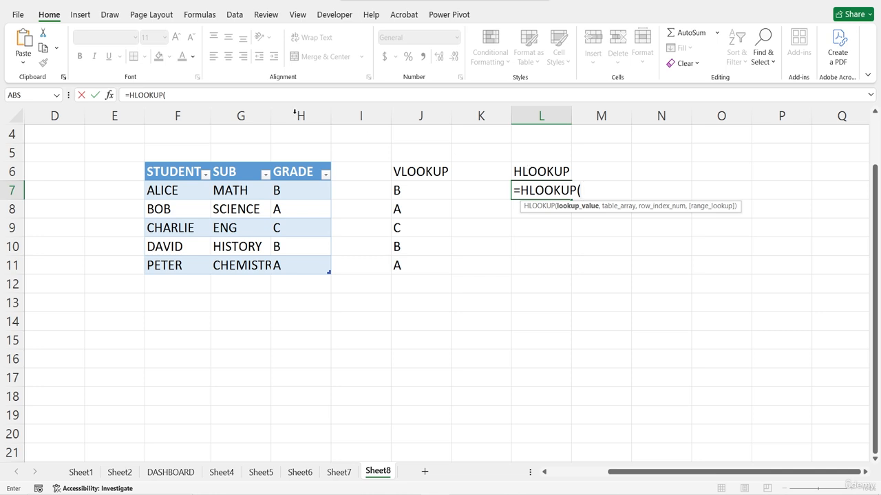
click(110, 96)
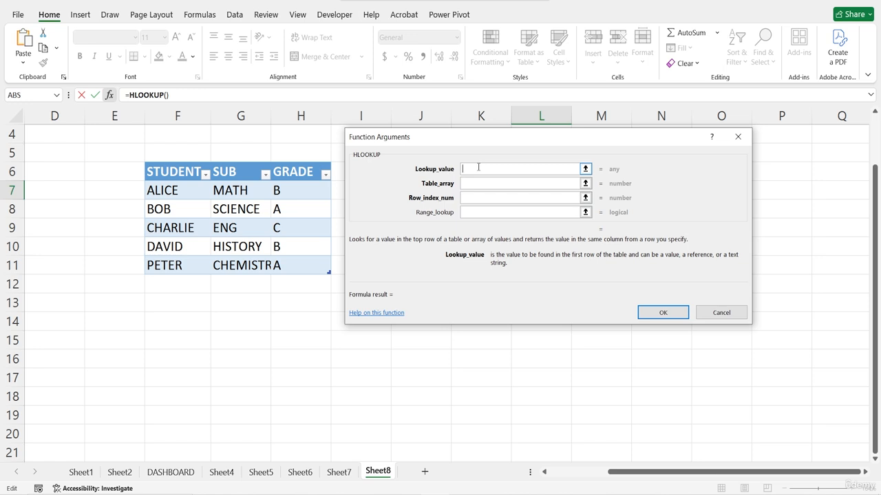
click(228, 212)
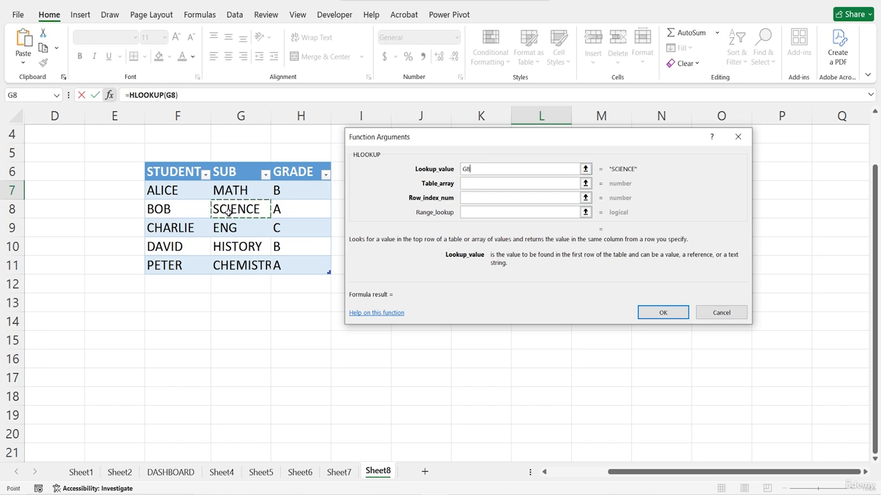
click(468, 183)
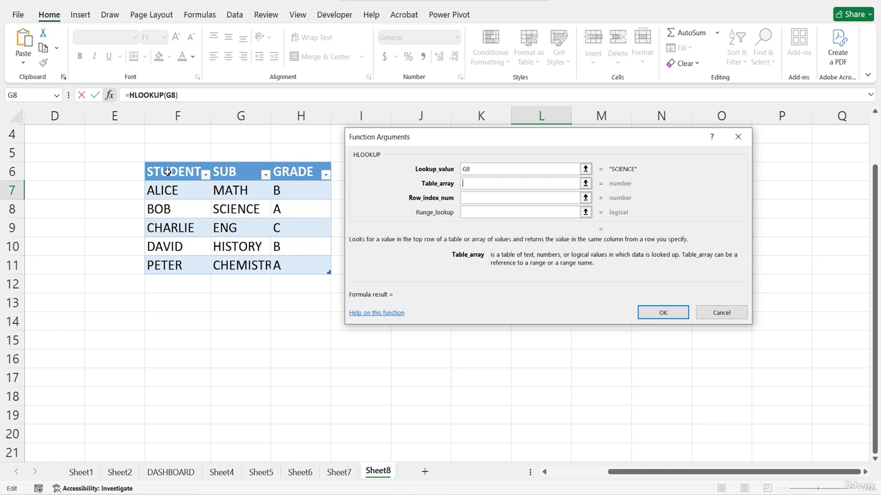
drag(167, 172, 329, 270)
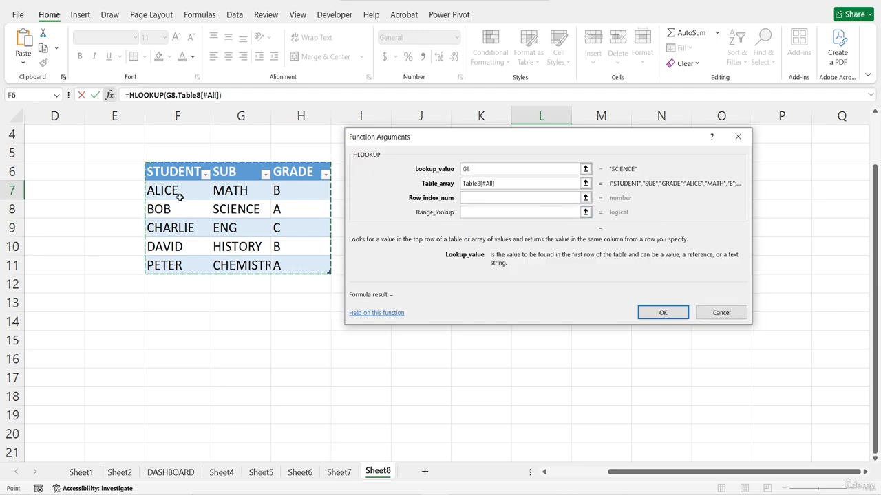
Complete the HLOOKUP in L7 with row index 3 and range lookup FALSE.
click(468, 197)
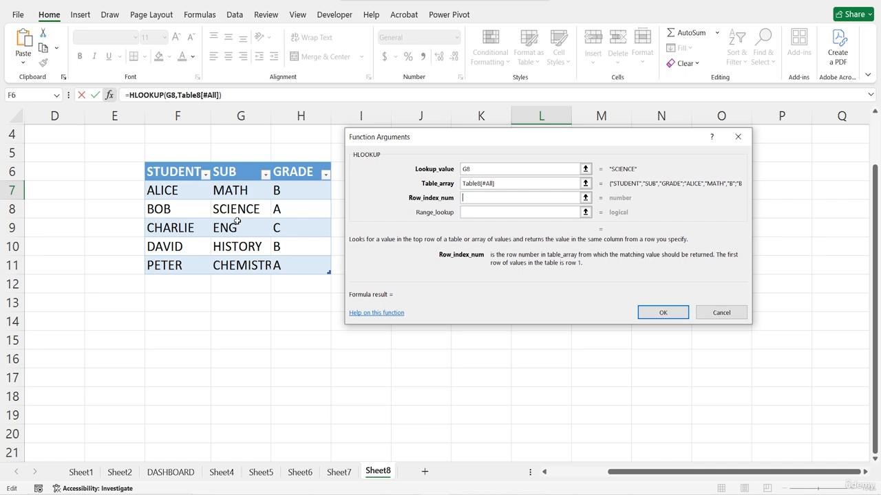
text(3)
click(472, 213)
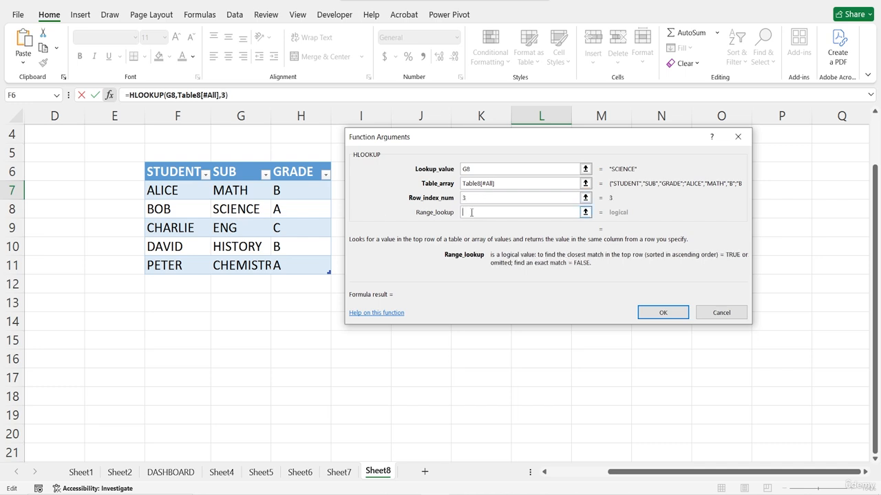
text(FALSE)
click(659, 309)
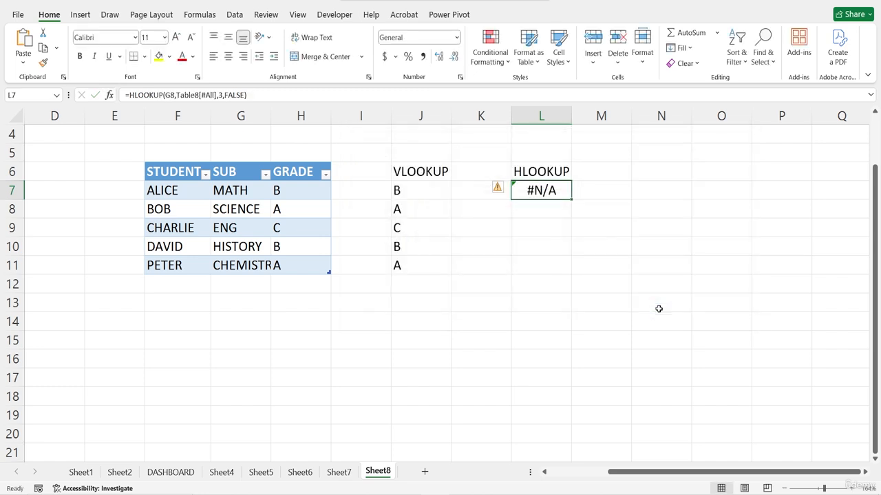
Change the table array of the HLOOKUP in L7 to the data rows F7:H11 without the headers.
double_click(527, 191)
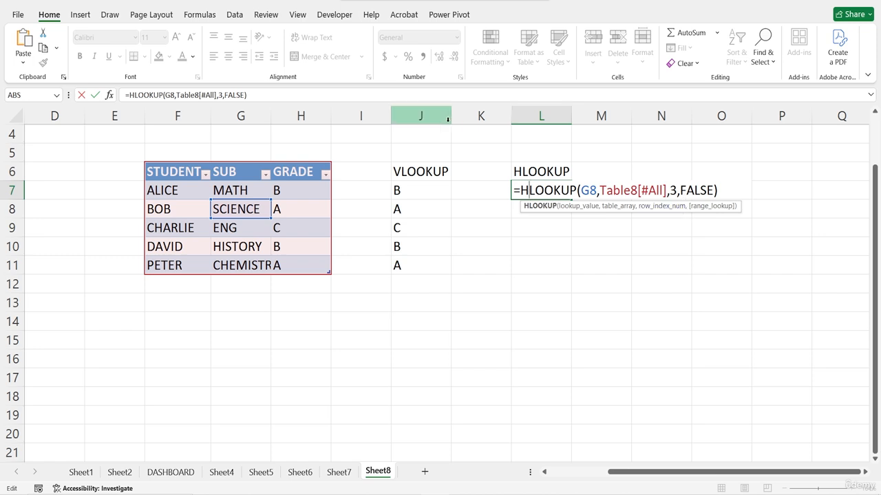
click(108, 95)
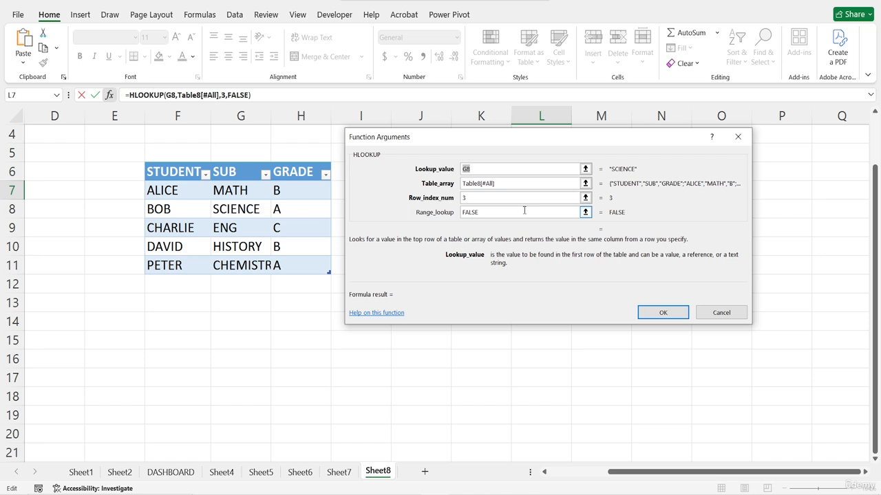
click(498, 184)
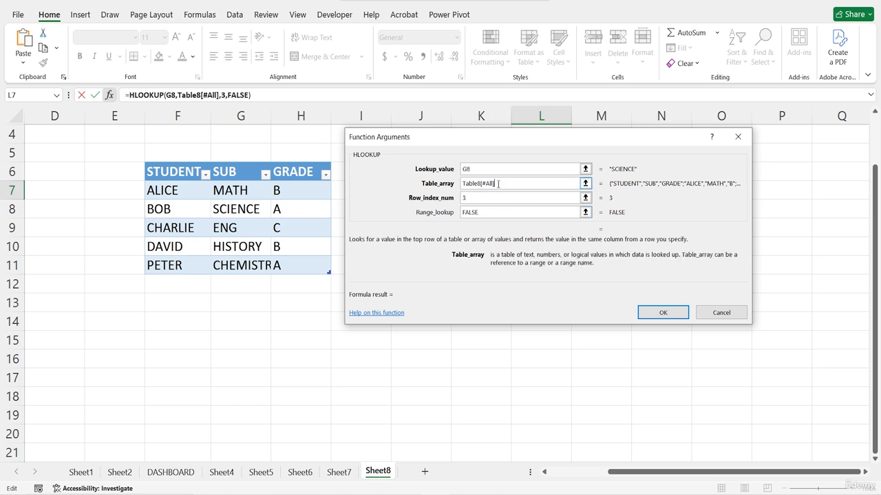
drag(498, 184, 444, 186)
key(BackSpace)
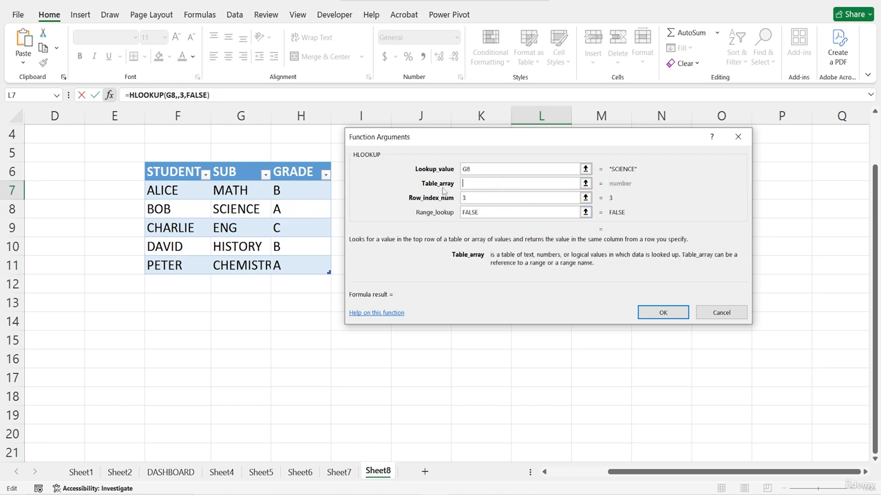
drag(174, 196, 300, 269)
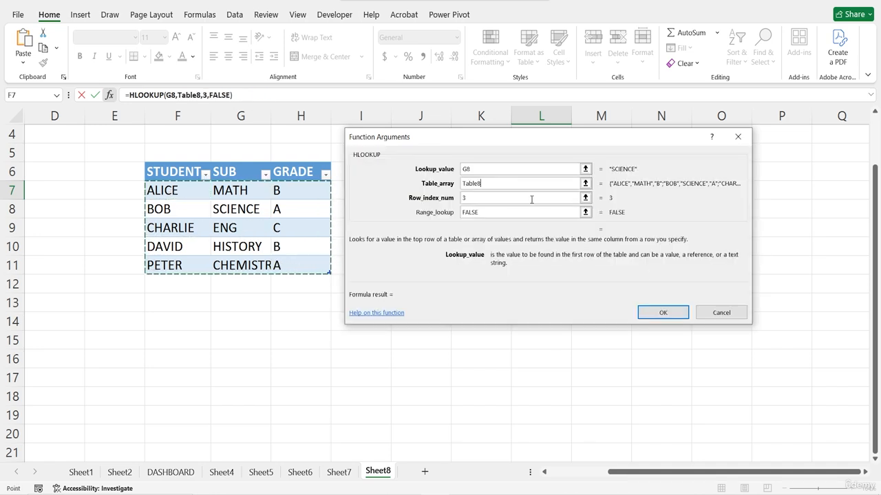
Set the HLOOKUP's row index to 2 and apply the revised formula.
click(484, 198)
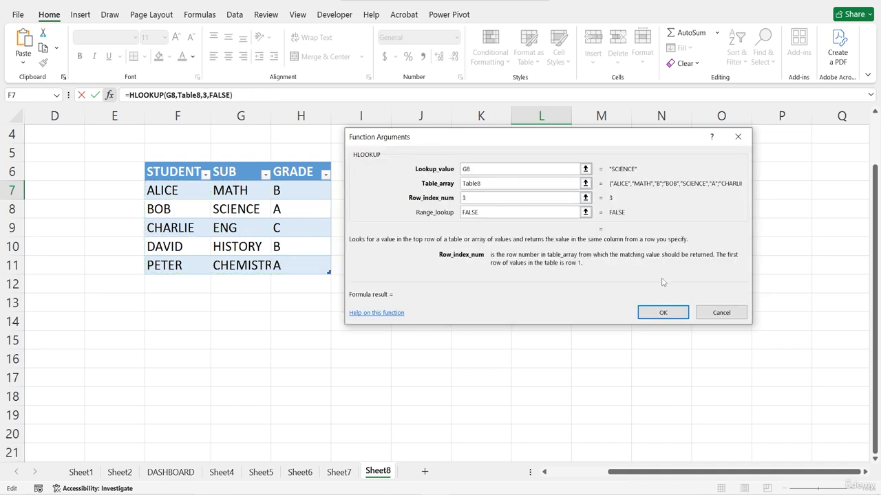
key(BackSpace)
text(2)
click(662, 313)
Replace the lookup value of the HLOOKUP in L7 with the text SCIENCE.
click(497, 189)
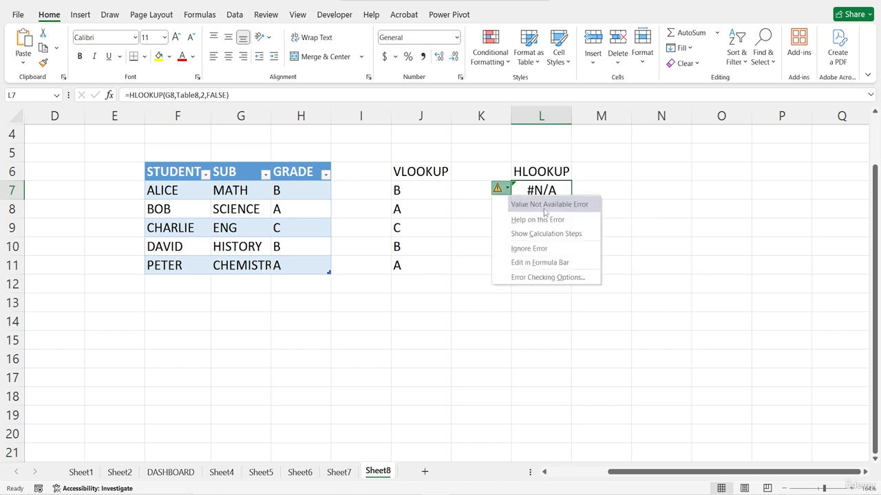
double_click(554, 191)
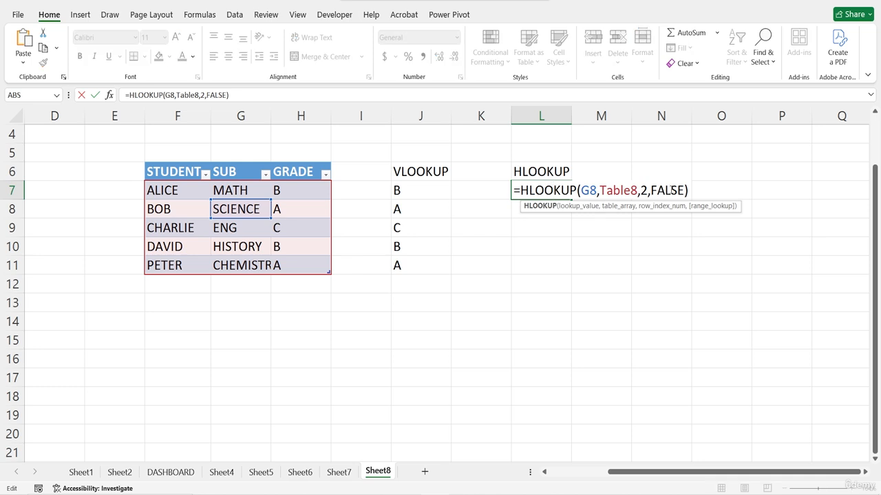
click(686, 191)
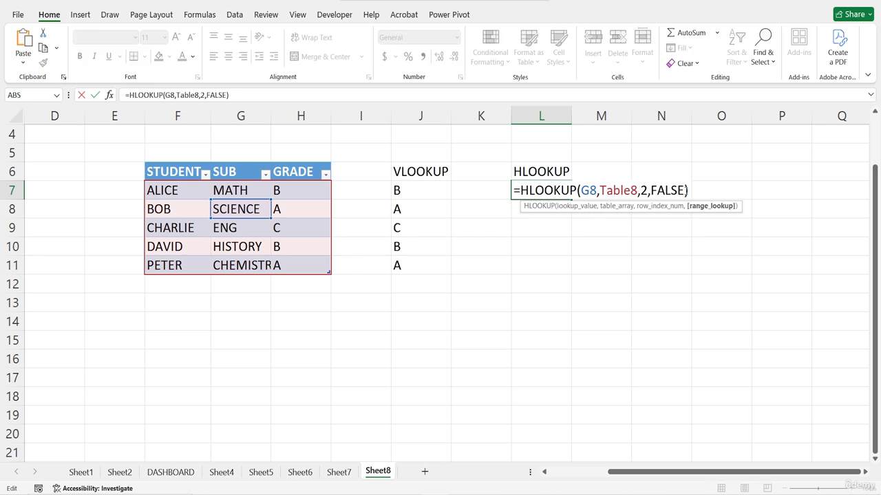
click(110, 95)
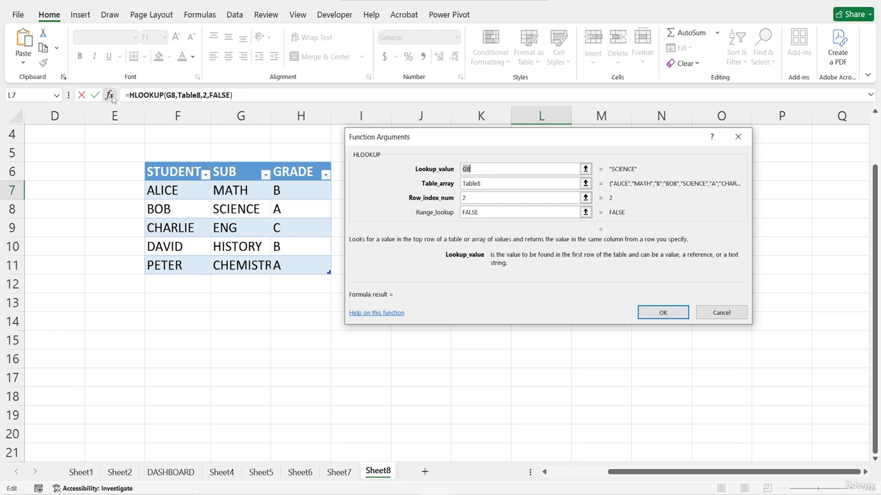
click(483, 183)
key(BackSpace)
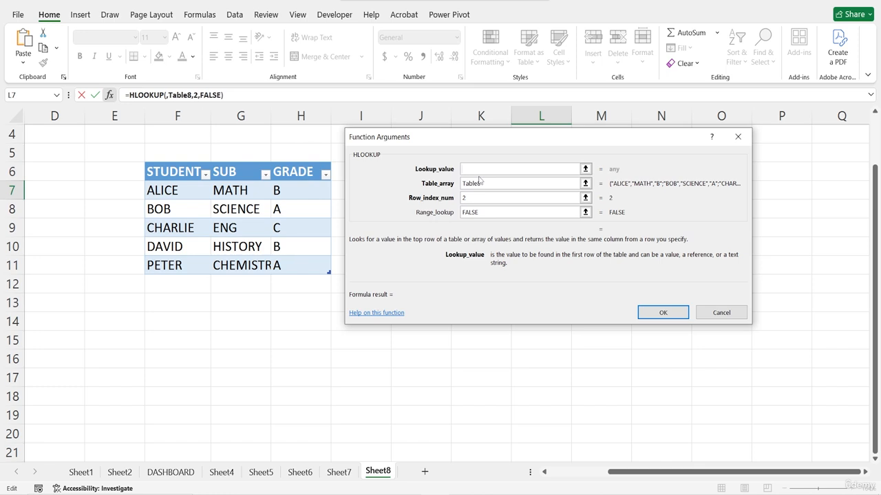
text(SCIEN)
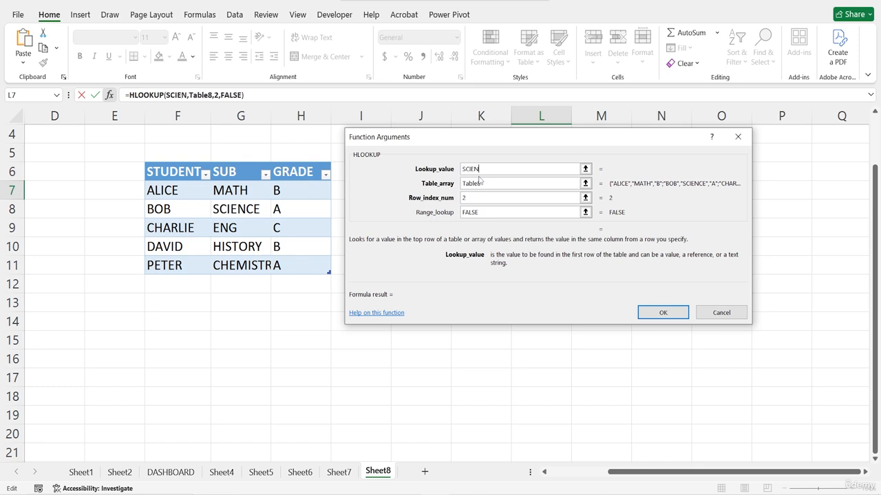
text(CE)
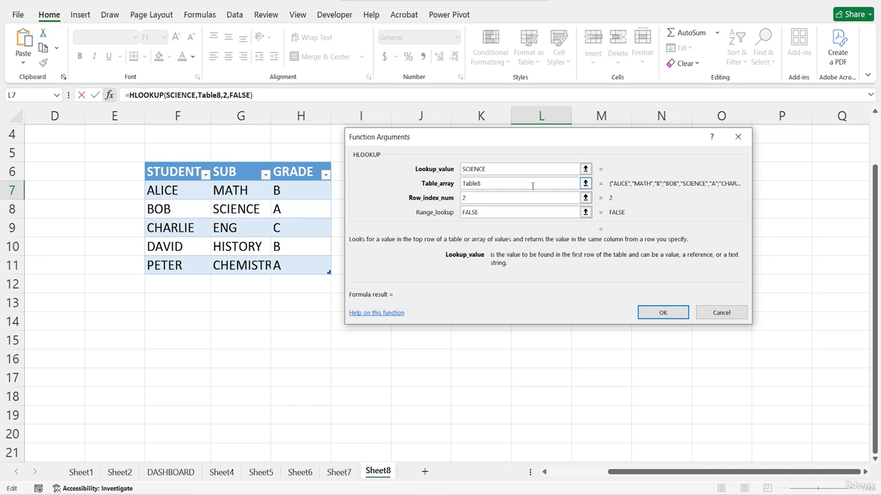
Change the HLOOKUP's table array to the whole table F6:H11, including its header row.
click(499, 186)
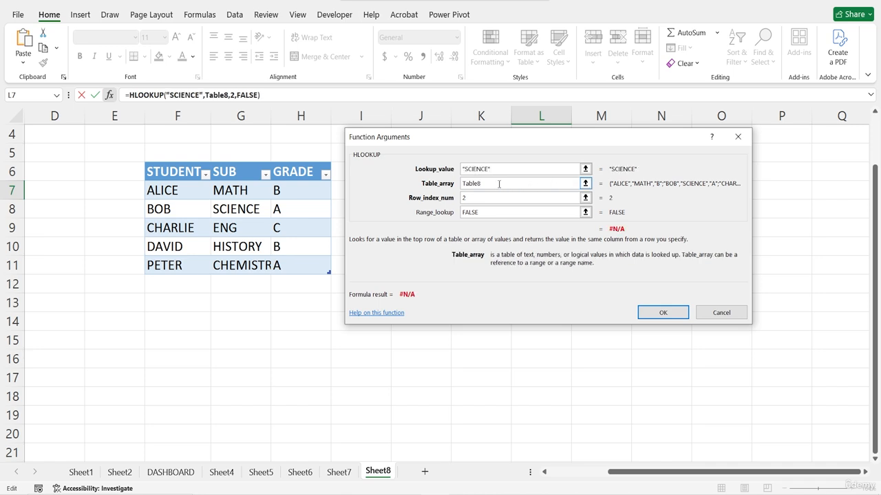
key(BackSpace)
key(BackSpace)
key(BackSpace)
key(BackSpace)
key(BackSpace)
key(BackSpace)
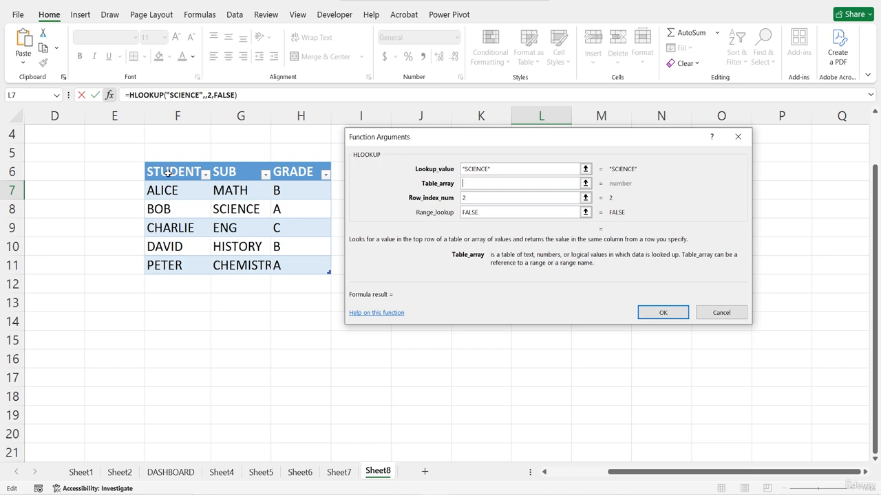
drag(168, 172, 329, 272)
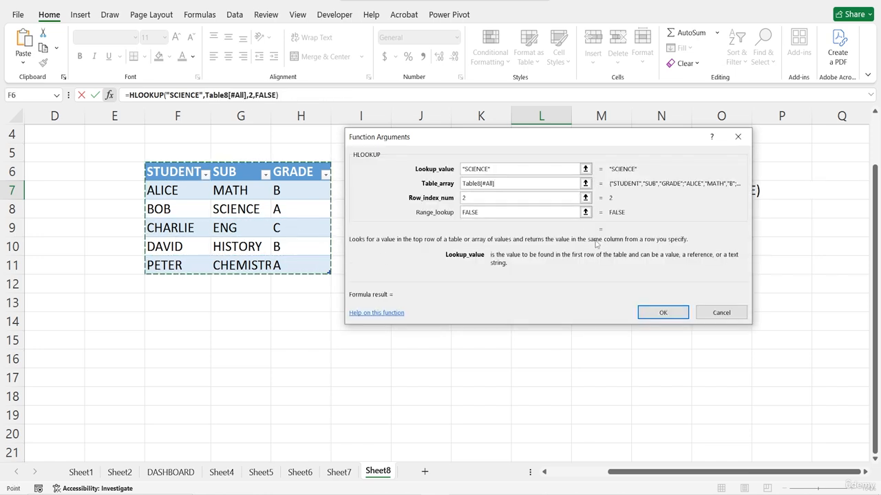
Set the HLOOKUP's row index to 3 and apply the formula in L7.
click(474, 200)
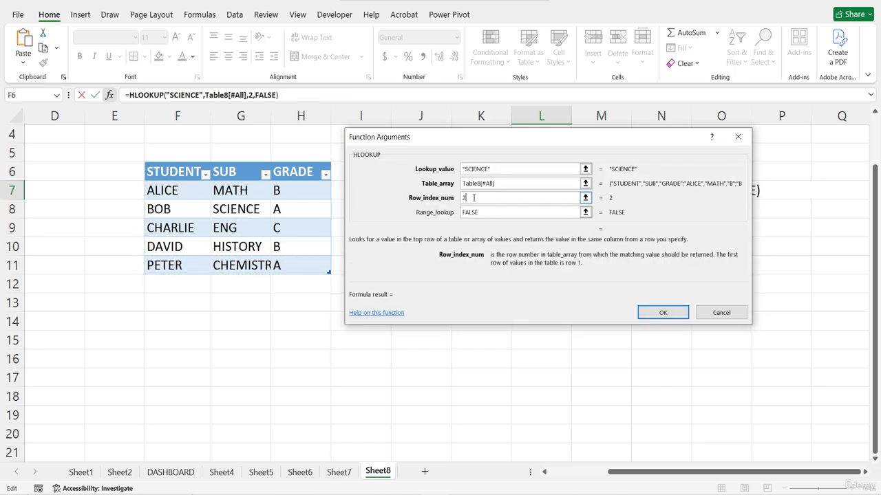
key(BackSpace)
text(3)
click(663, 314)
Narrow the table array of the HLOOKUP in L7 to the SUB column with its header, G6:G11, and apply it.
double_click(528, 194)
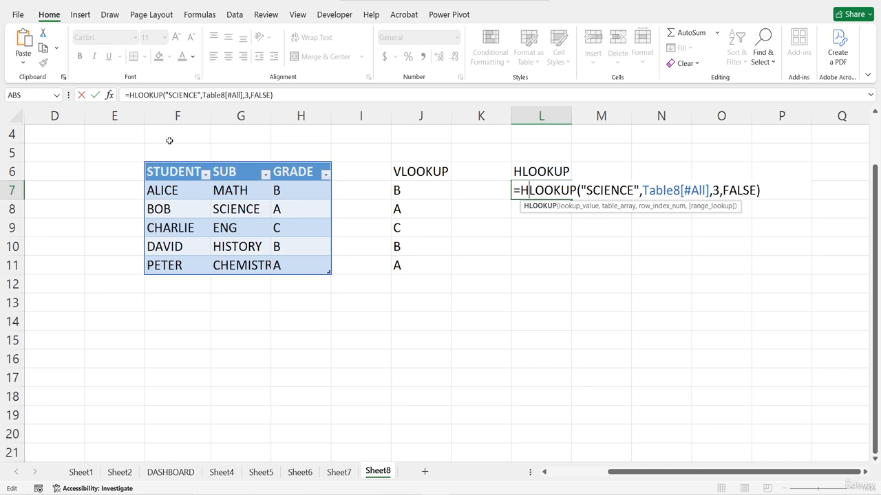
click(109, 95)
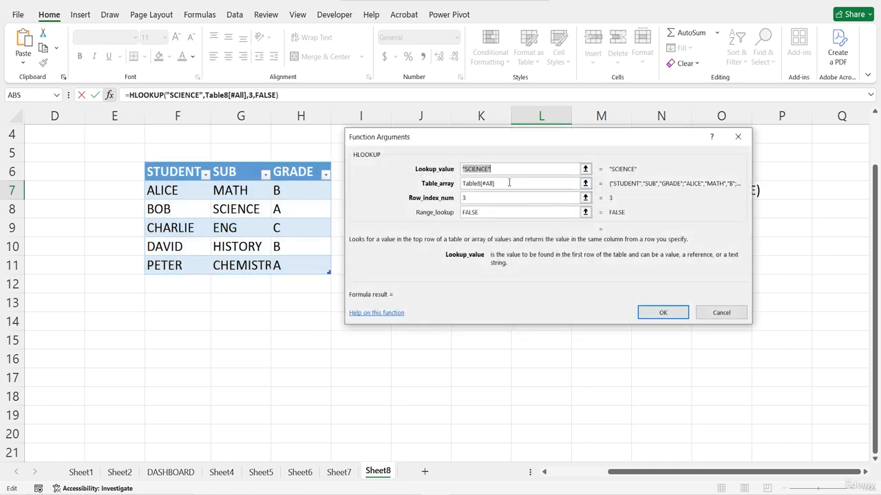
click(509, 183)
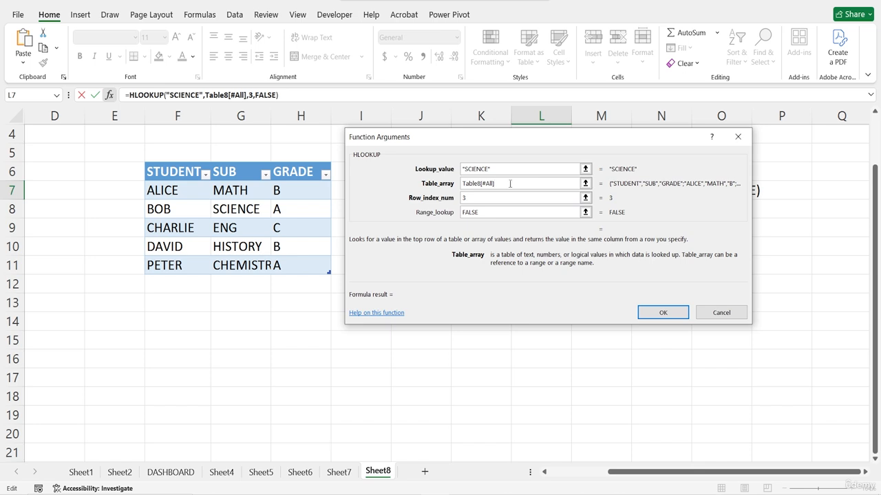
drag(505, 183, 455, 184)
drag(233, 172, 247, 256)
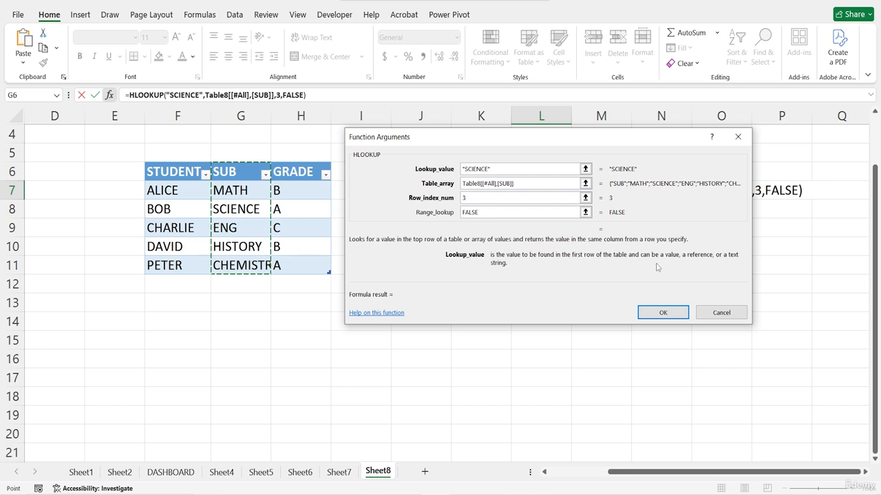
click(667, 311)
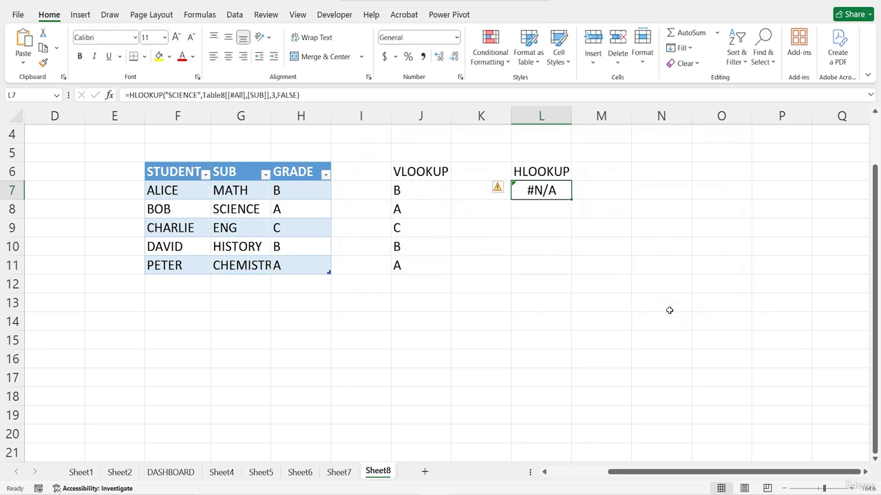
Reselect the table array of the HLOOKUP in L7 as only the SUB data cells G7:G11, without the header.
double_click(538, 190)
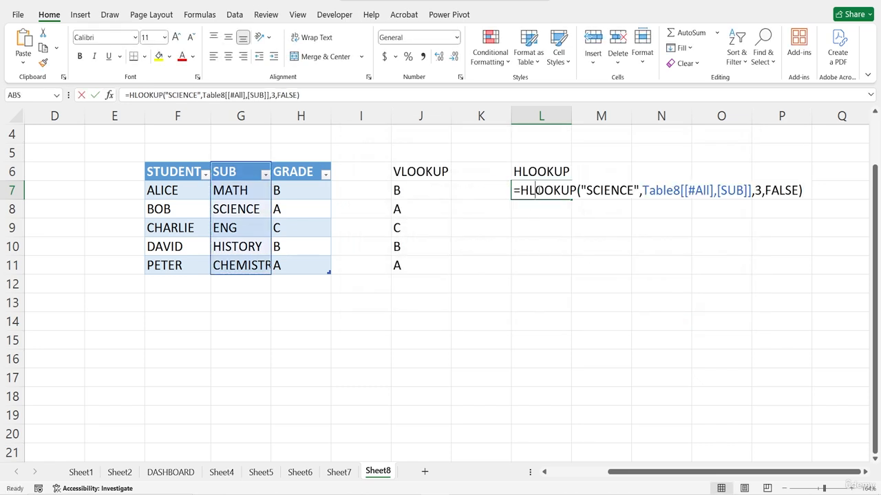
click(801, 191)
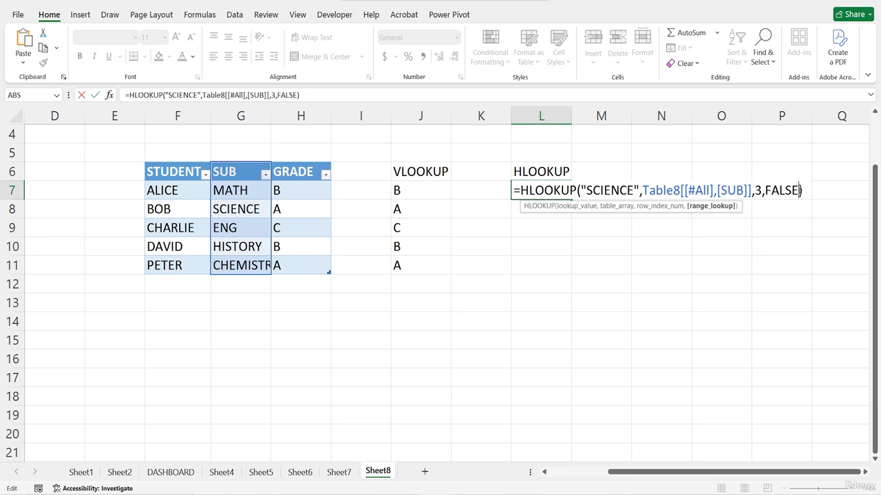
click(111, 98)
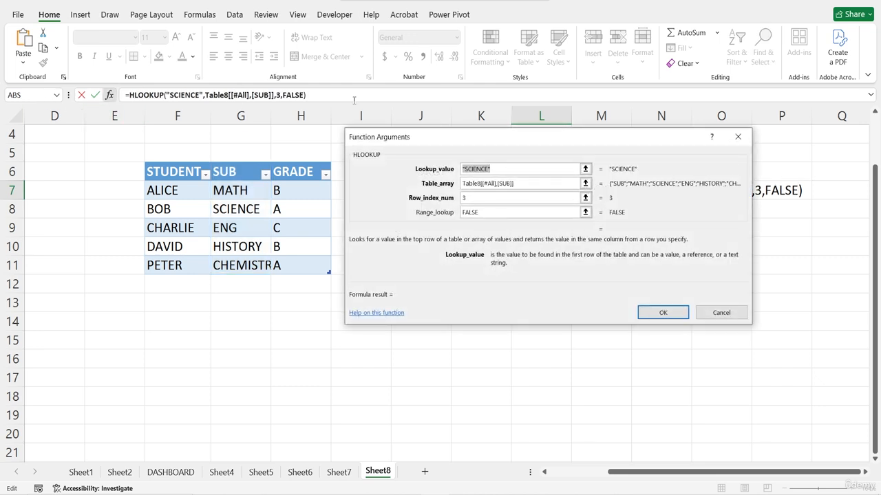
click(516, 183)
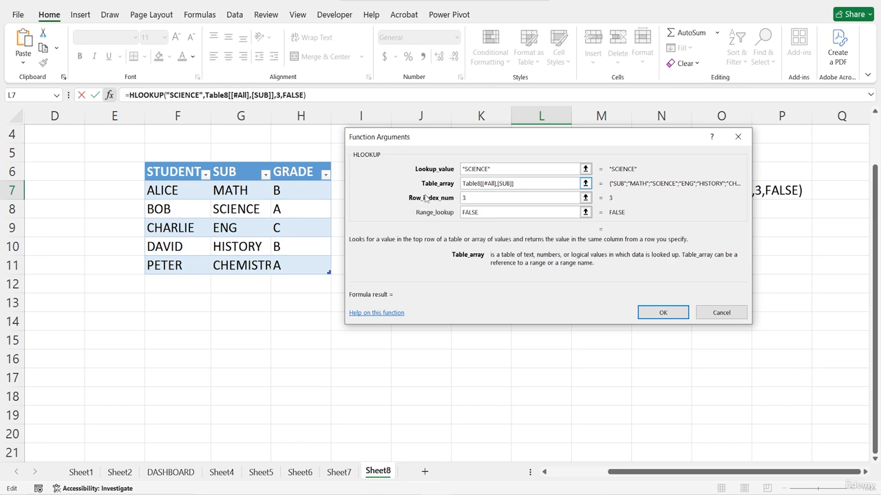
drag(514, 183, 455, 183)
key(BackSpace)
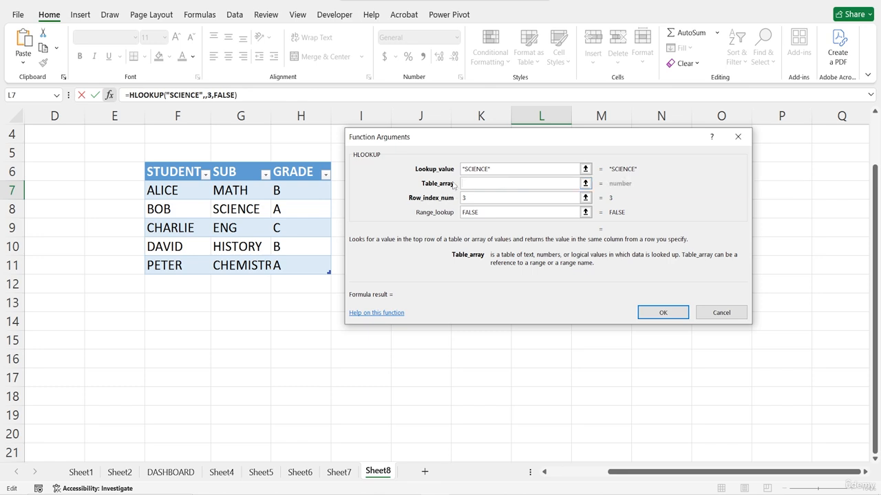
drag(251, 193, 253, 263)
Change the HLOOKUP's row index to 2 and apply the formula based on the SUB data cells.
click(475, 197)
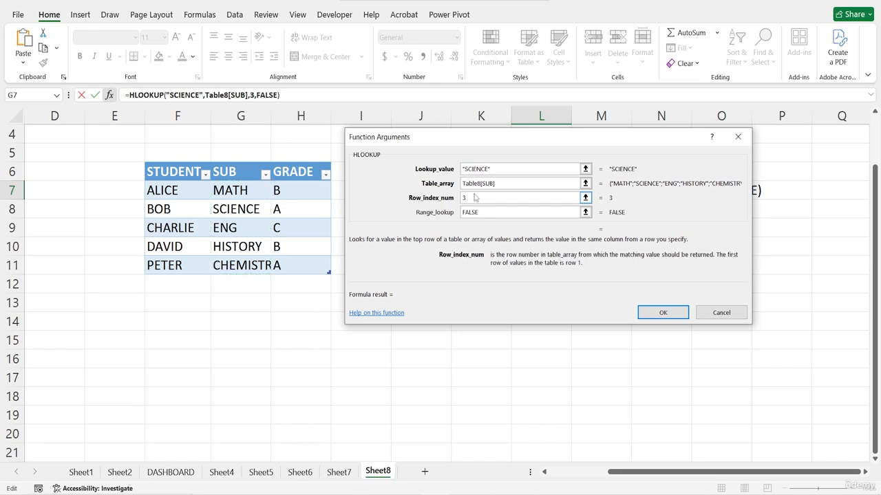
key(BackSpace)
text(2)
click(663, 313)
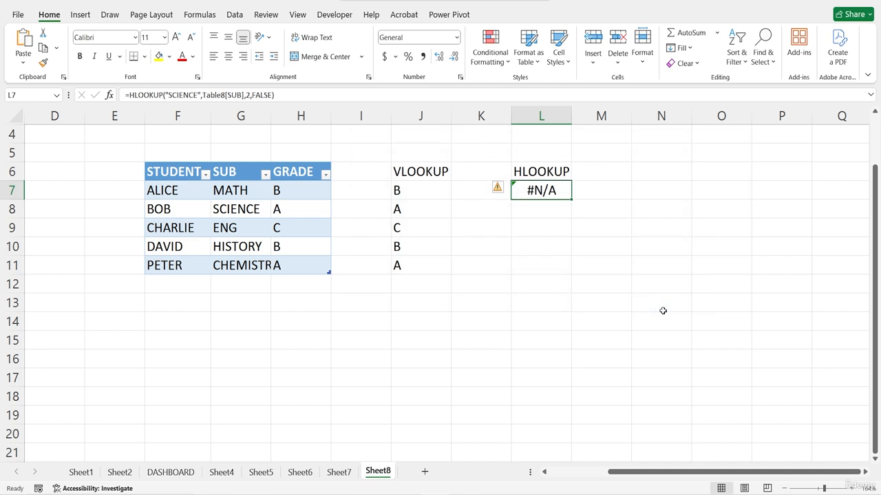
Rebuild the HLOOKUP in L7 with lookup value F8, the STUDENT data column as table array, row index 3 and range lookup FALSE.
double_click(551, 192)
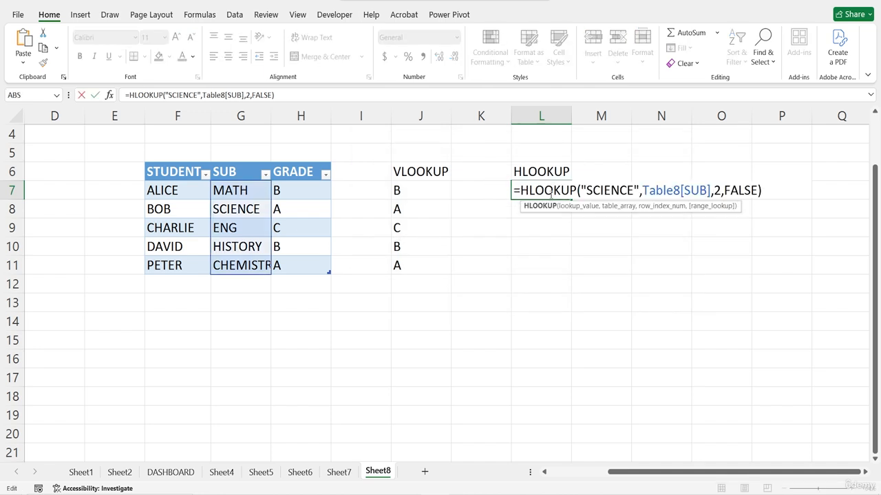
drag(765, 191, 596, 204)
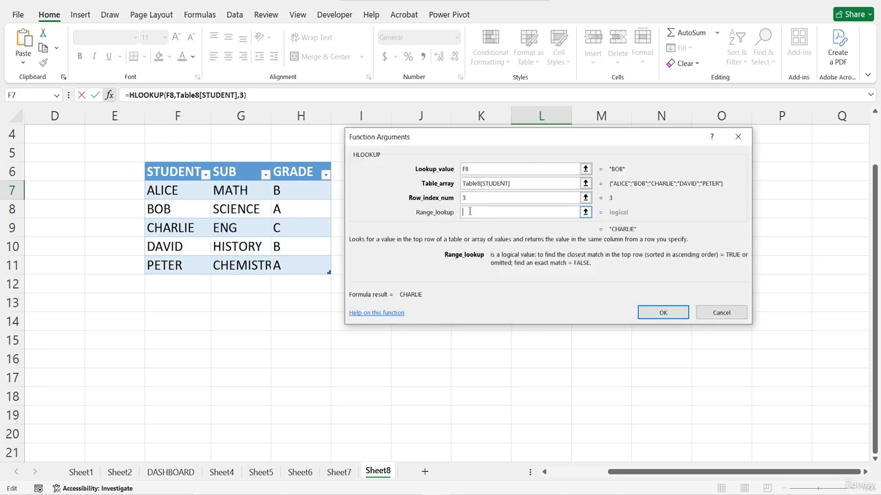
text(FALSE)
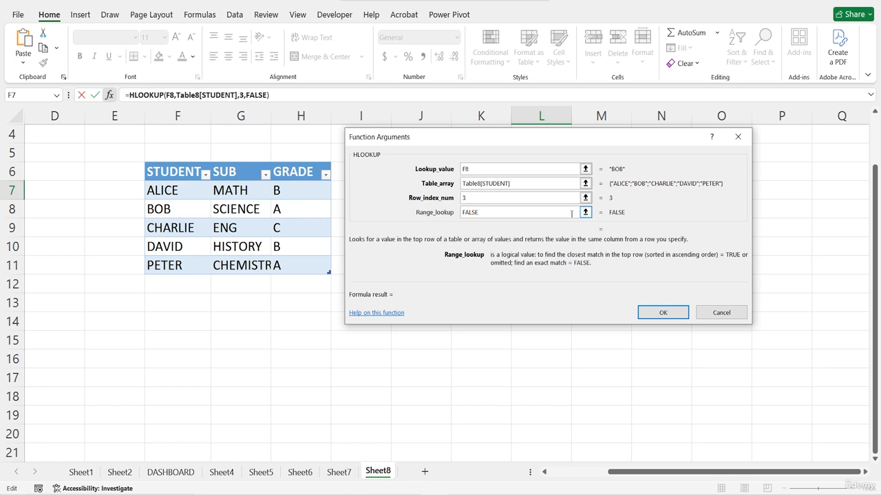
click(663, 313)
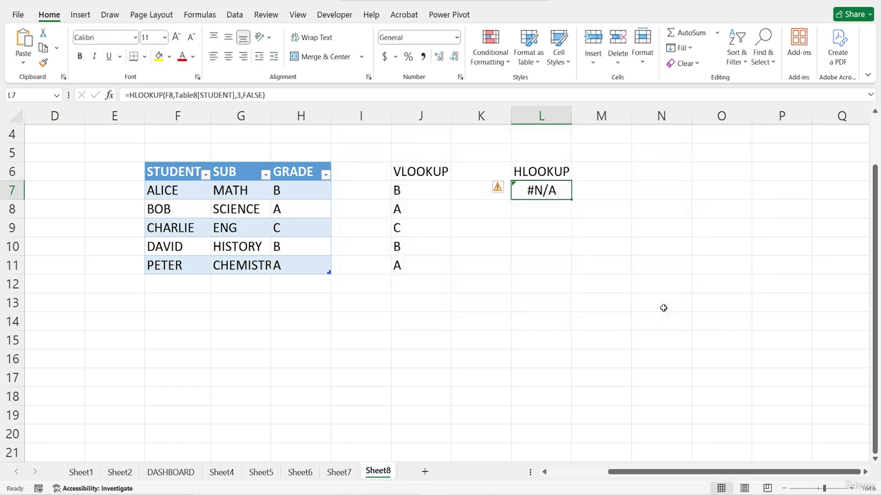
Clear the range lookup argument of the HLOOKUP in L7 and apply the formula.
double_click(551, 191)
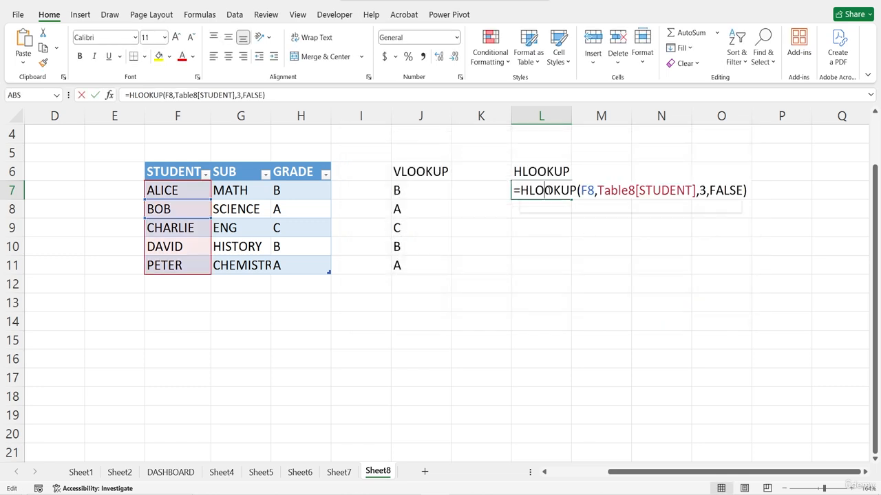
click(740, 191)
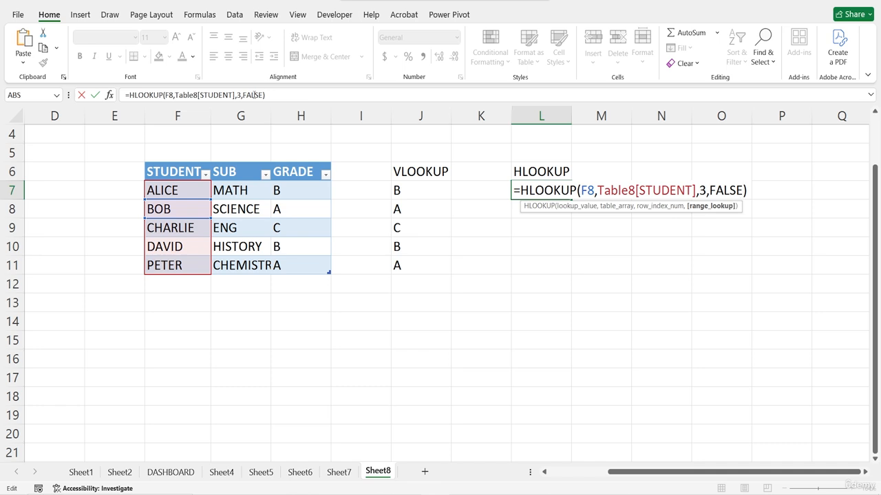
click(108, 95)
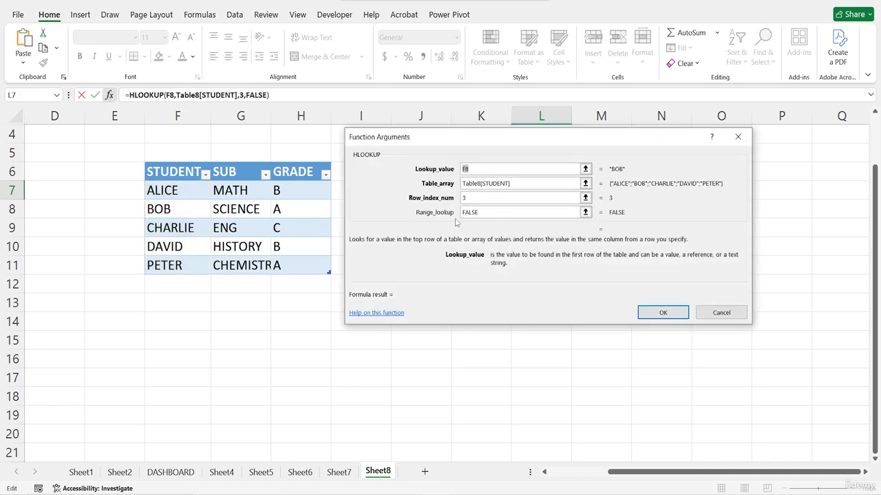
click(497, 212)
key(BackSpace)
key(BackSpace)
key(BackSpace)
key(BackSpace)
key(BackSpace)
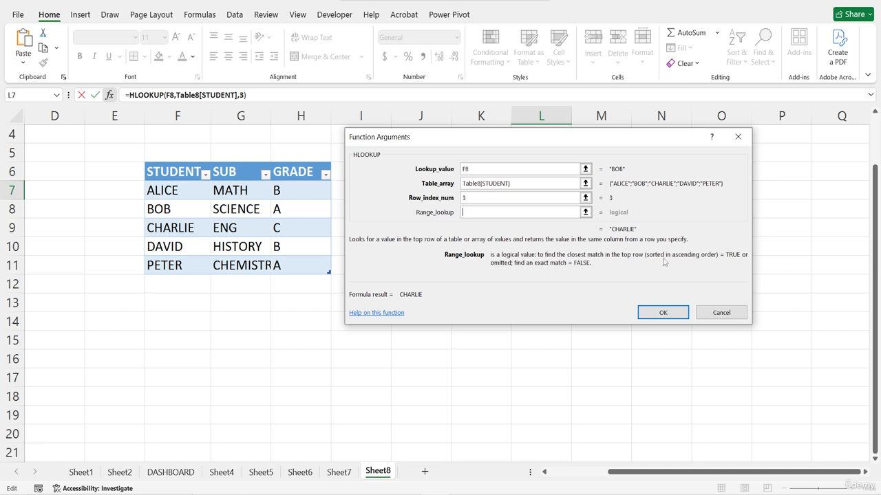
click(672, 314)
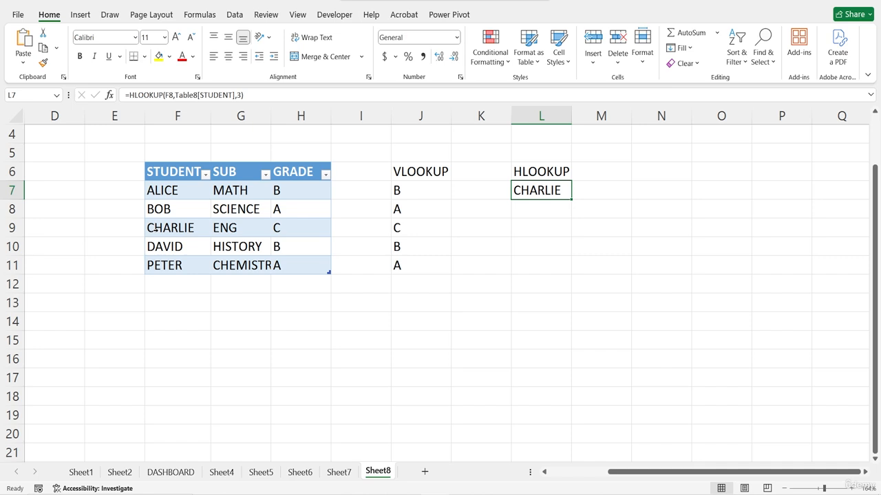
Enter the heading INDEX in cell N6.
click(643, 170)
double_click(644, 170)
text(IF)
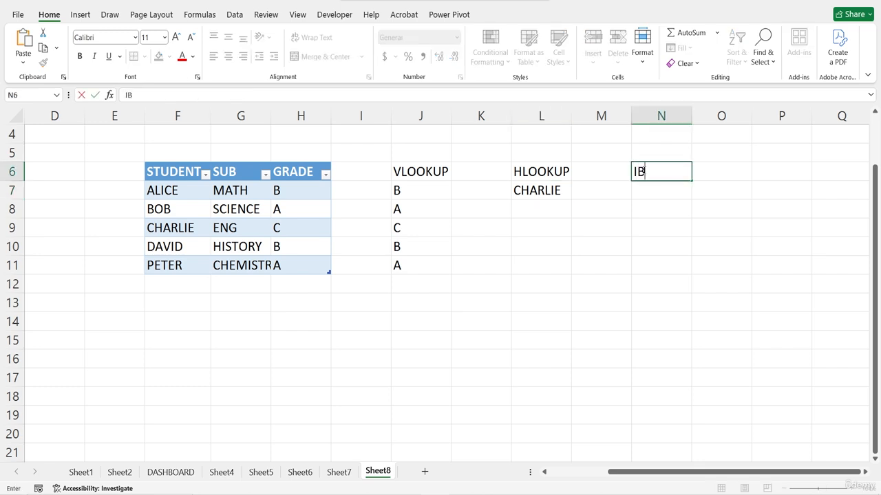
key(BackSpace)
text(NDEX)
key(Return)
Enter an INDEX formula in N7 that returns row 2 of the table's GRADE column.
text(=O)
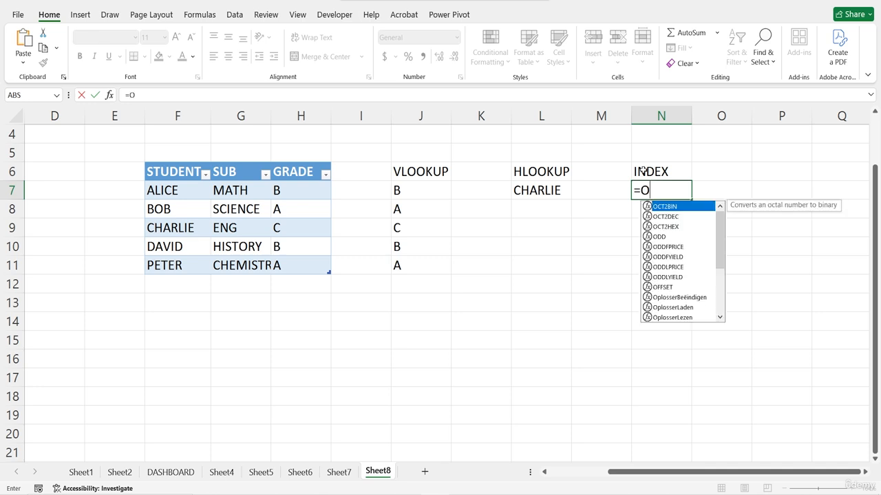
key(BackSpace)
text(IN)
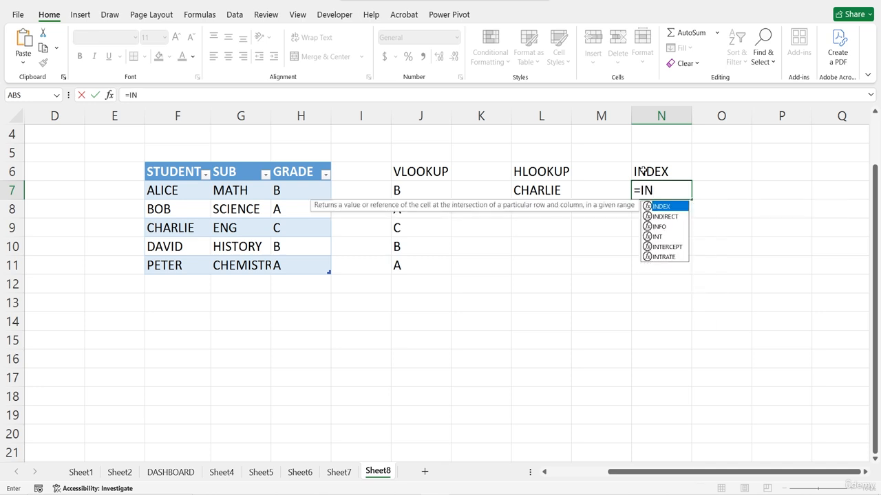
text(DEX()
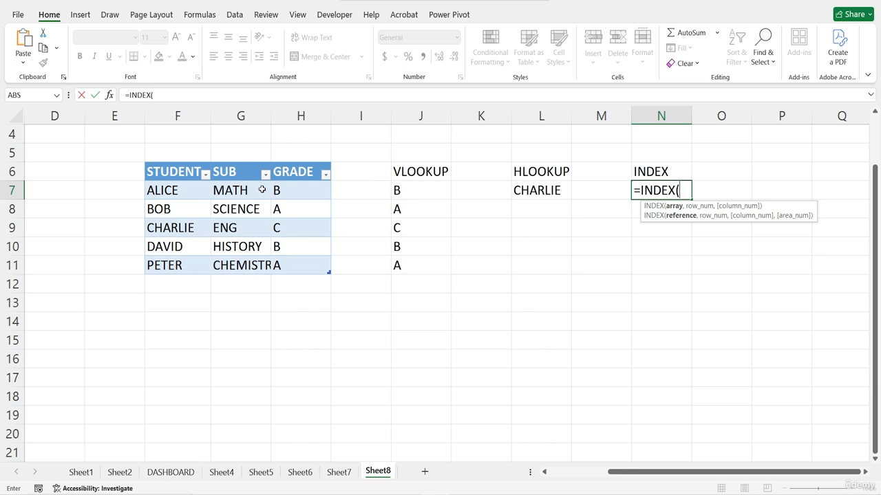
drag(283, 190, 293, 267)
text(,2)
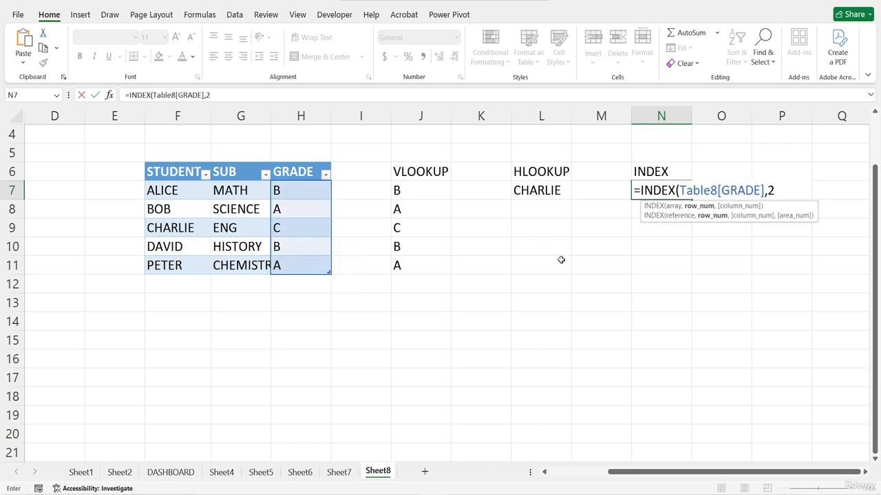
text())
key(Return)
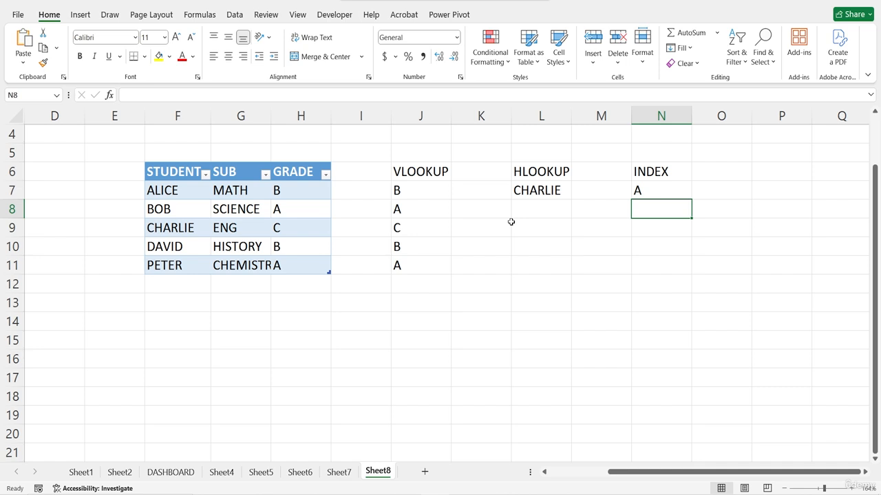
Enter the heading MATCH in cell O6.
click(725, 170)
text(MATCH()
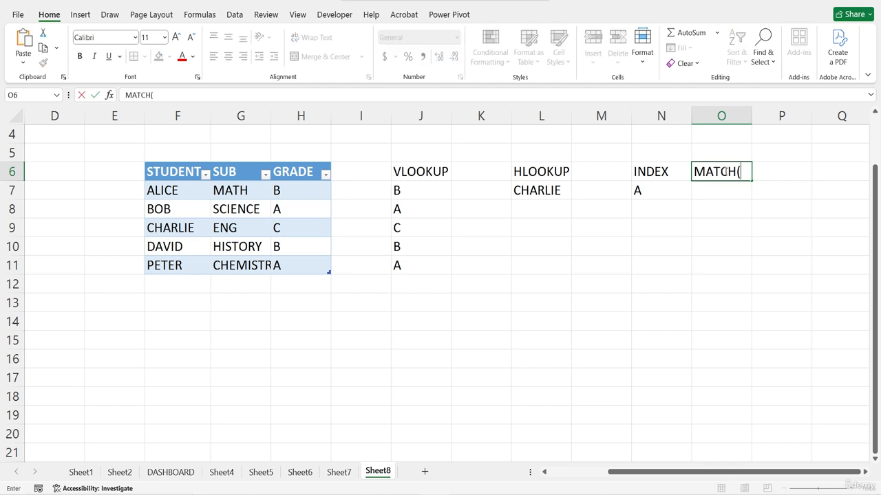
key(BackSpace)
key(Return)
Build a MATCH formula in O7 with lookup value BOB, the STUDENT data column as lookup array and match type 0.
text(=MATCH)
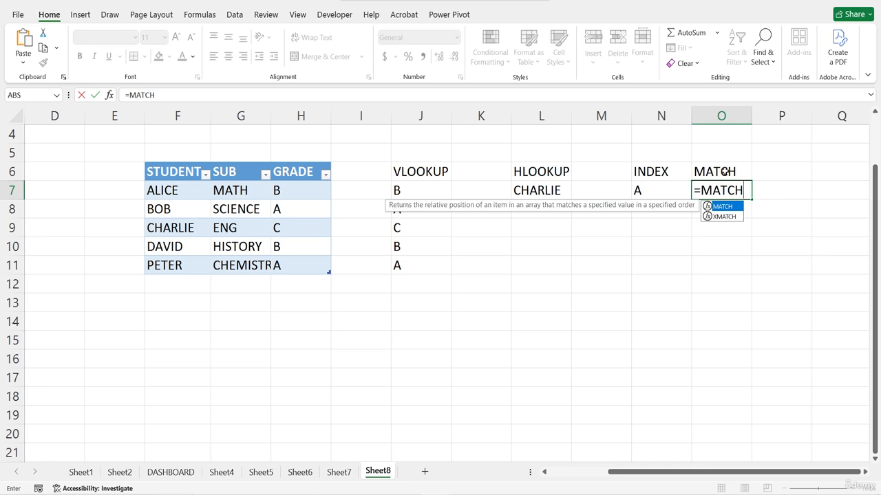
text(()
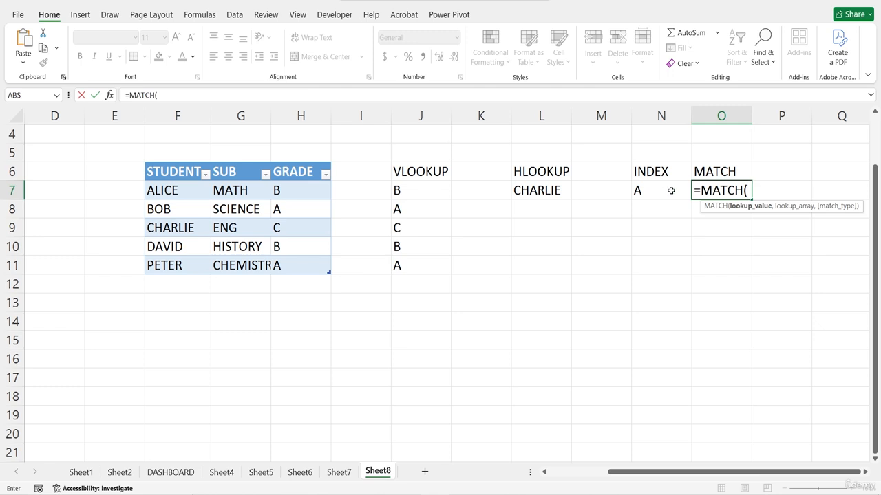
click(109, 95)
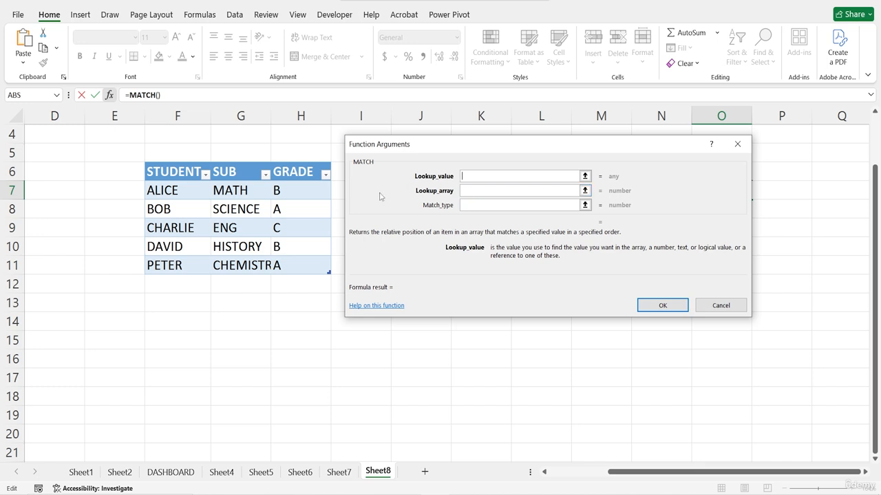
text(BOB)
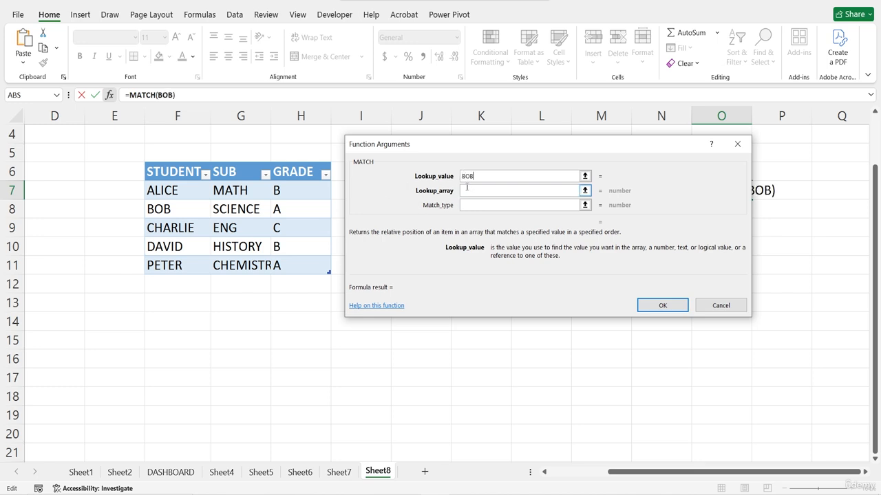
click(467, 187)
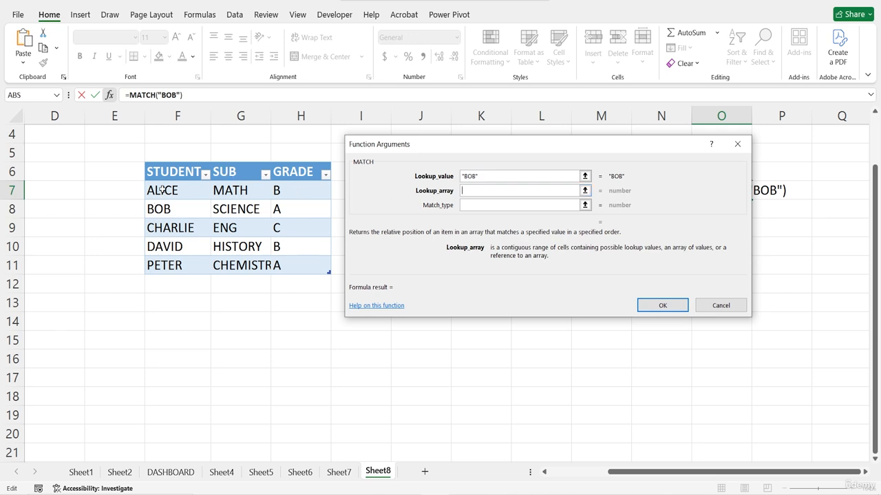
drag(162, 190, 164, 266)
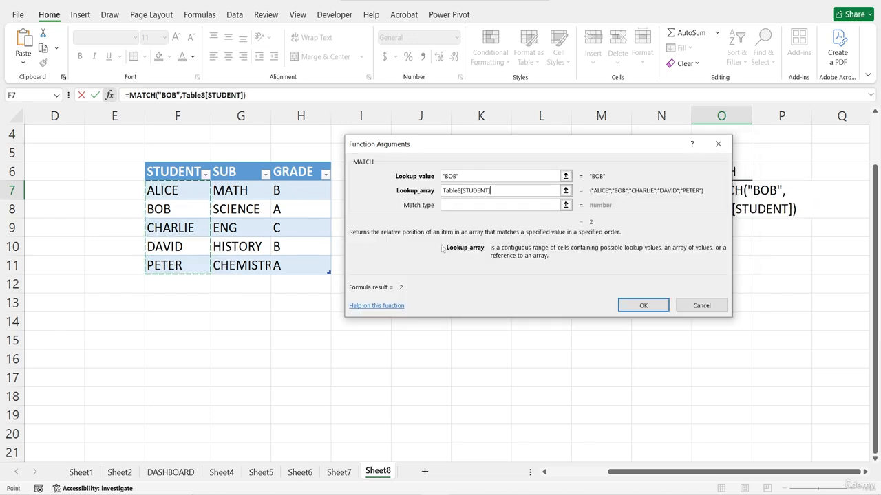
click(452, 207)
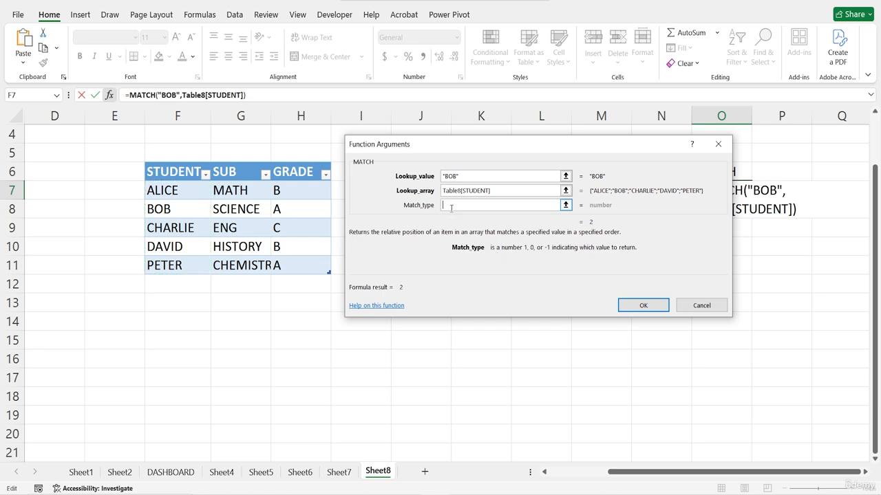
text(0)
click(641, 307)
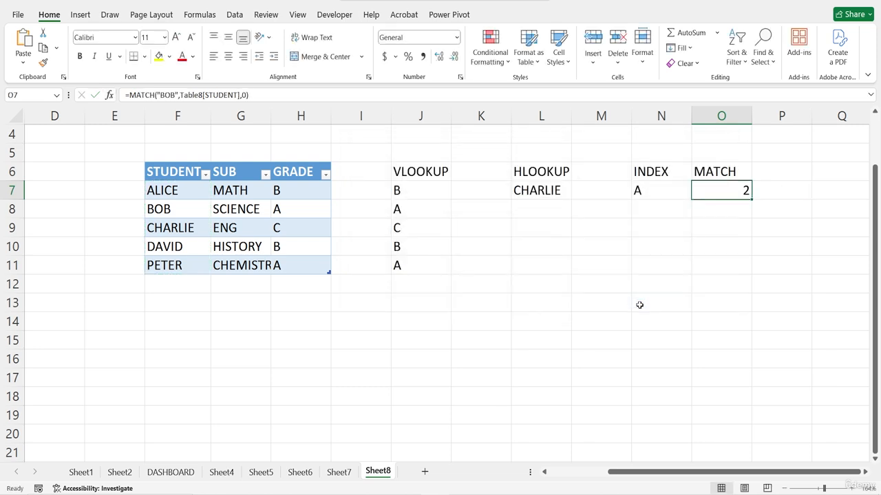